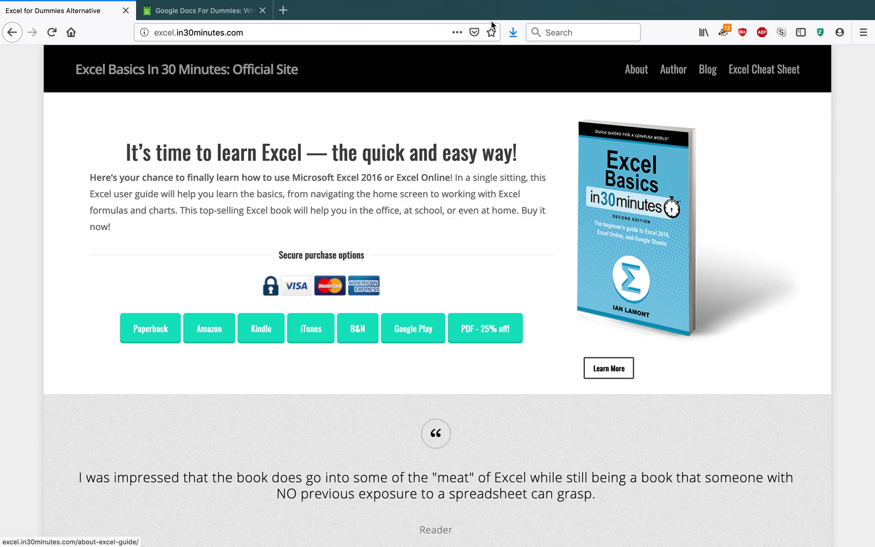
- Switch Firefox to the Google Docs For Dummies tab showing googledrive.in30minutes.com
left_click(217, 16)
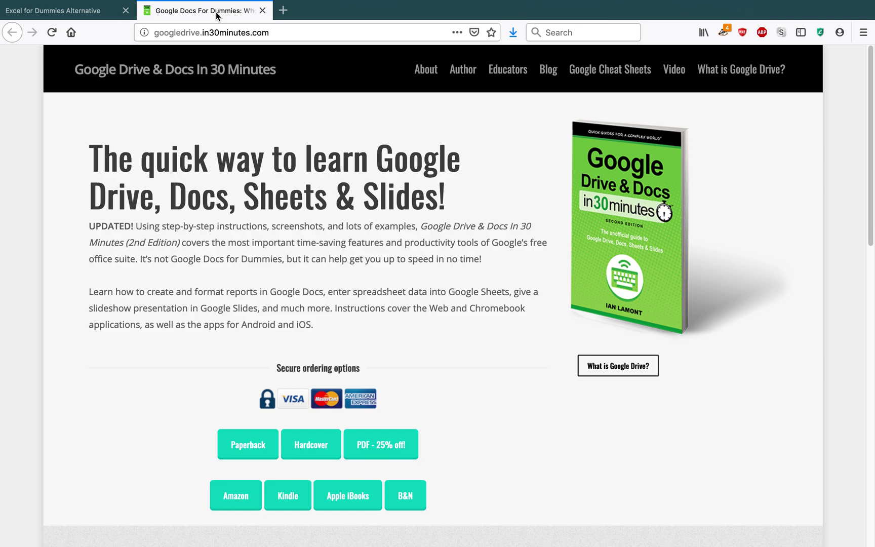
- Show the VQNPX data in Google Sheets, then switch to the same workbook in Excel
key("super+Tab")
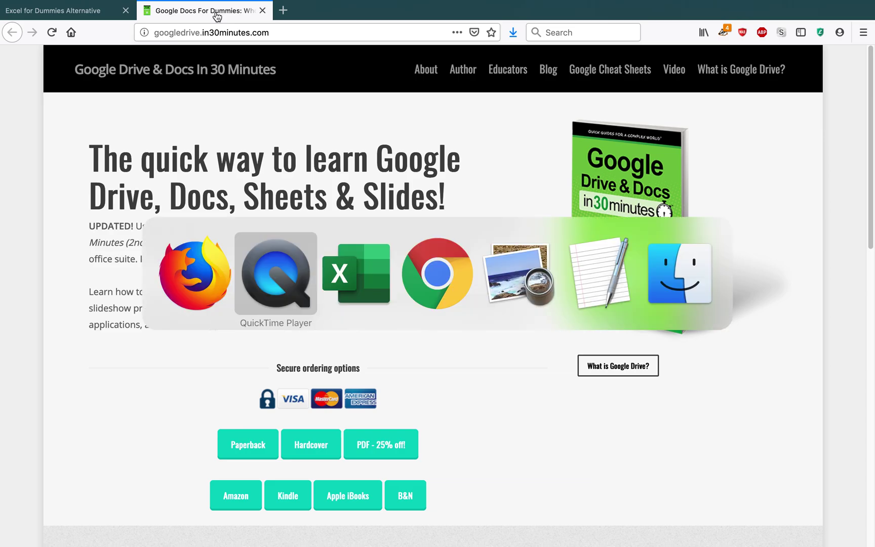
key("super+Tab")
key("super+Tab")
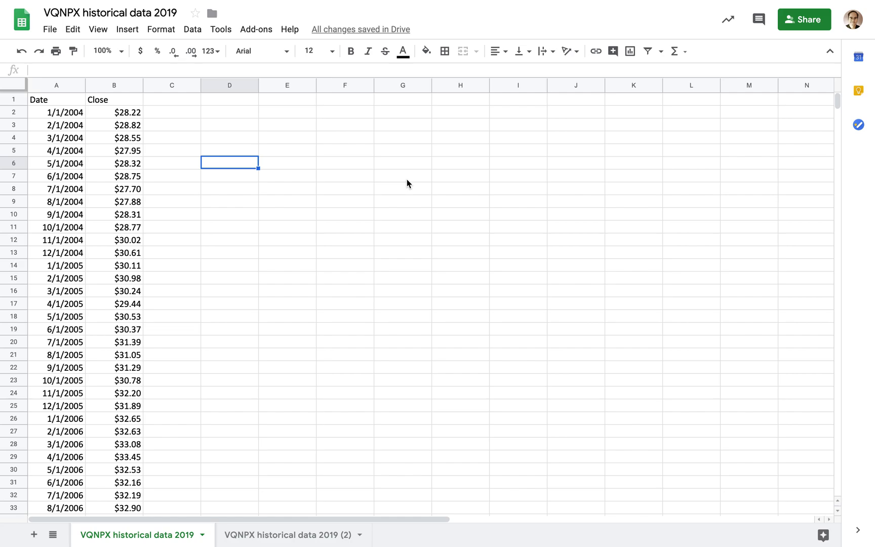
key("super+Tab")
key("super+Tab")
key("super+Tab")
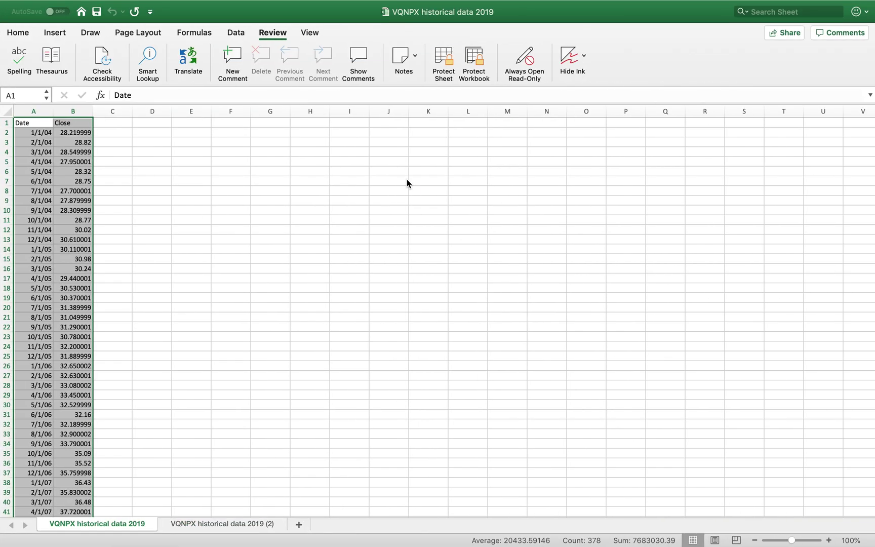
- Clear the column selection, zoom the Excel sheet to 160%, and select cell C9
left_click(256, 203)
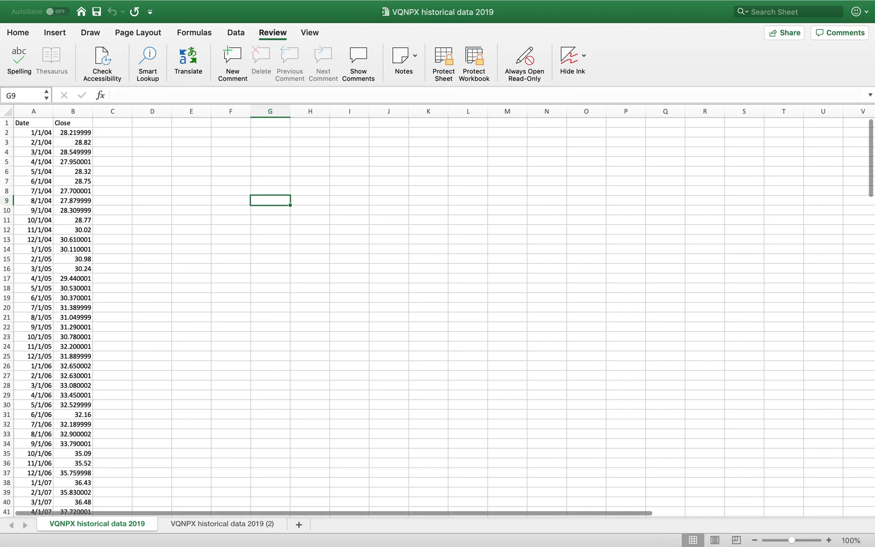
left_click(827, 541)
left_click(828, 541)
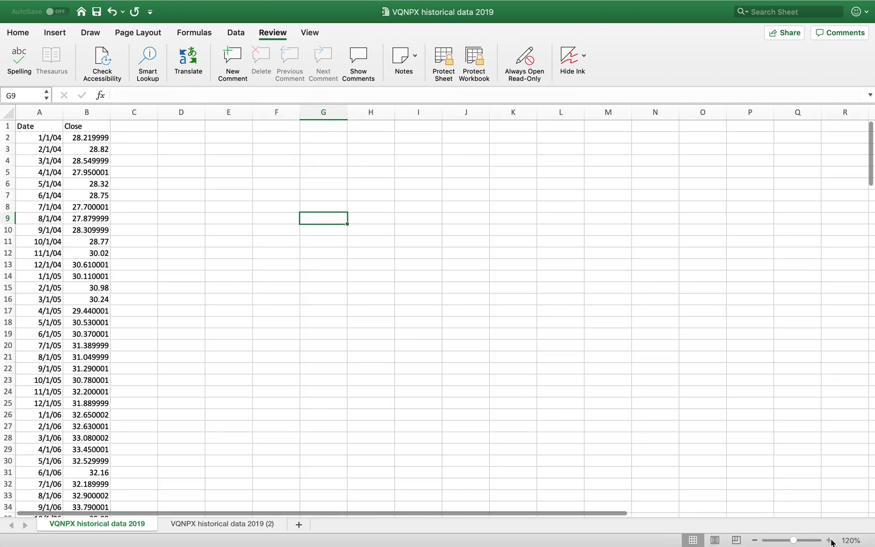
left_click(828, 541)
left_click(828, 541)
left_click(828, 541)
left_click(830, 541)
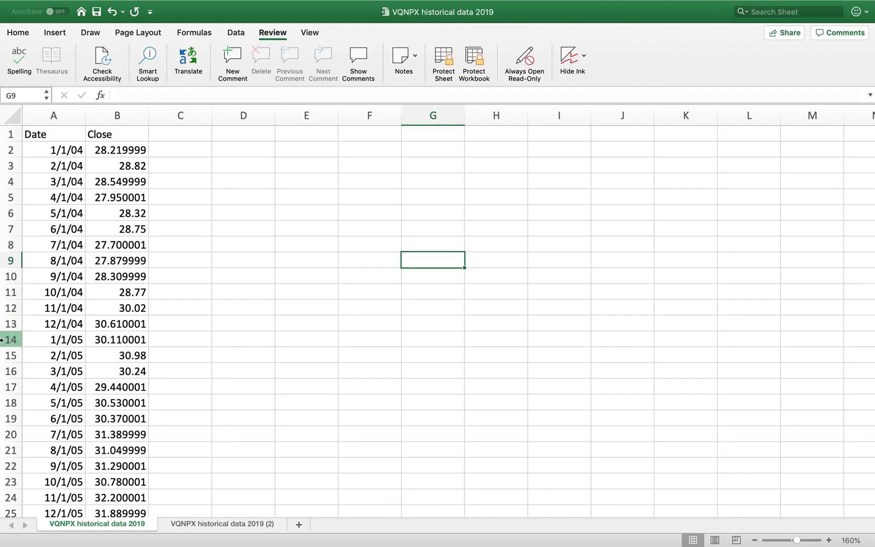
left_click(154, 259)
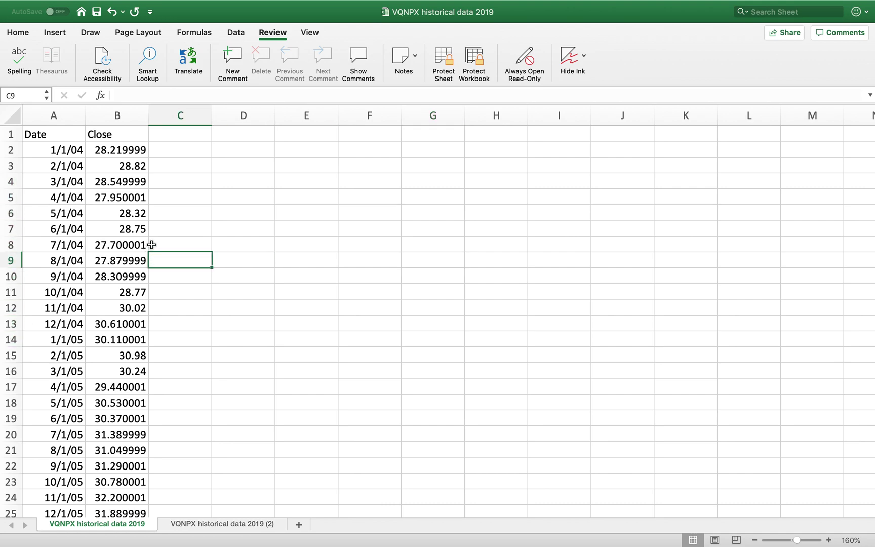
- Look over the Home and Insert ribbon tools, then return to Google Sheets
left_click(23, 35)
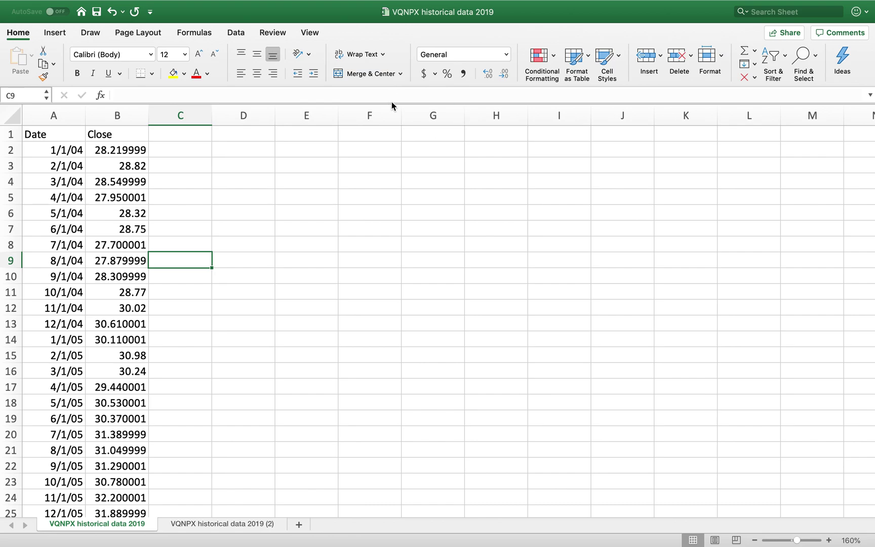
left_click(56, 33)
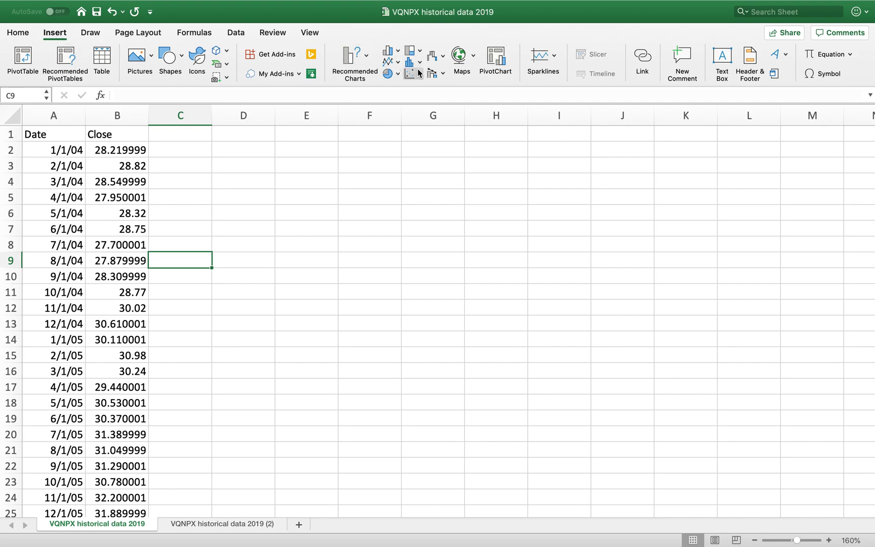
key("super+Tab")
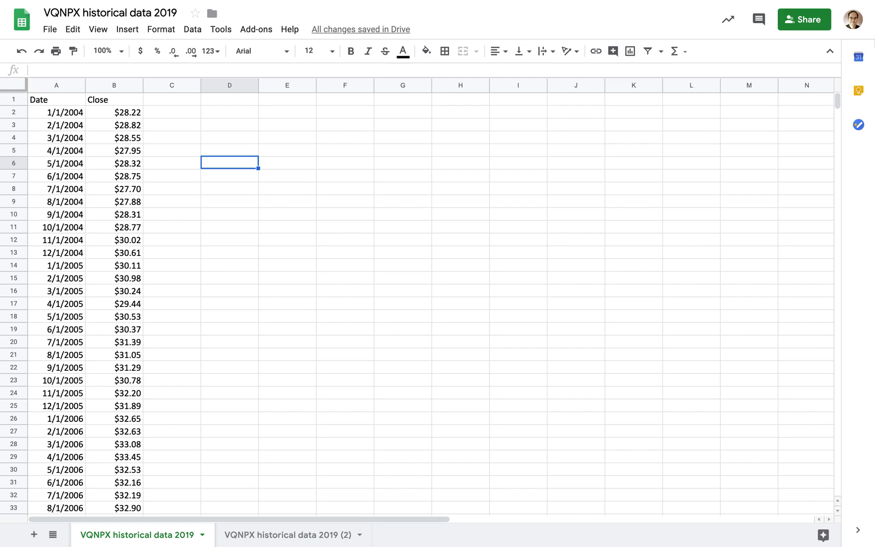
left_click(830, 51)
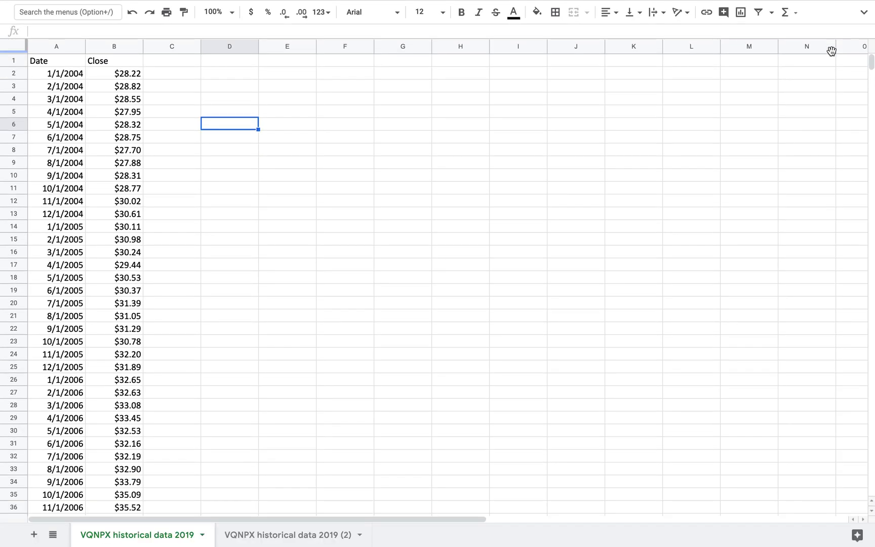
left_click(864, 16)
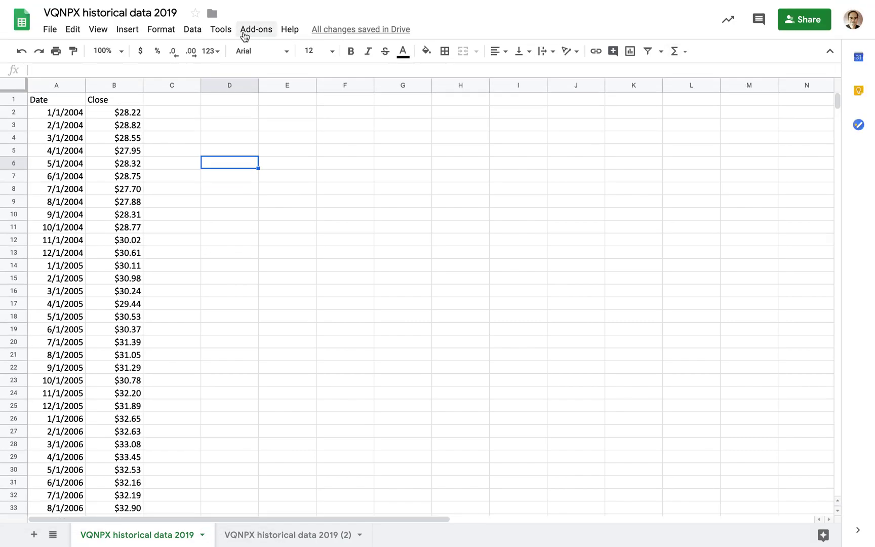
left_click(105, 32)
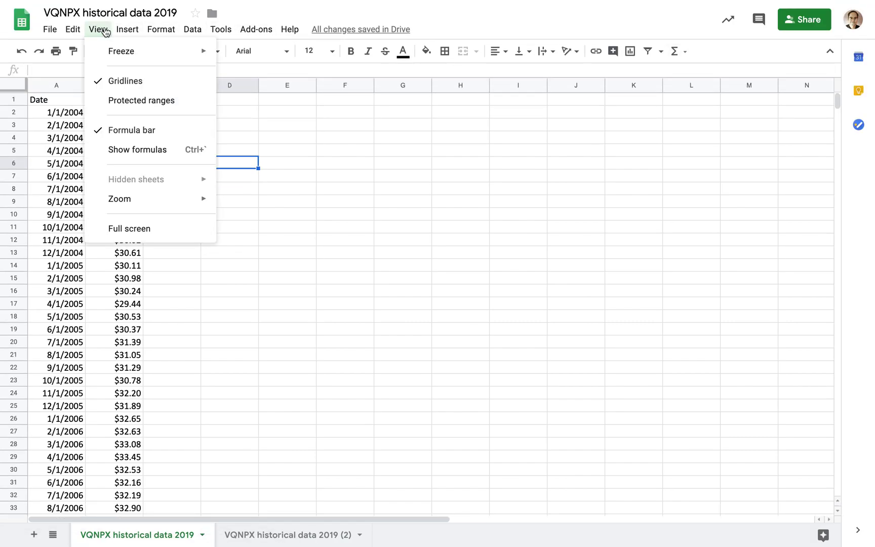
mouse_move(126, 29)
mouse_move(160, 33)
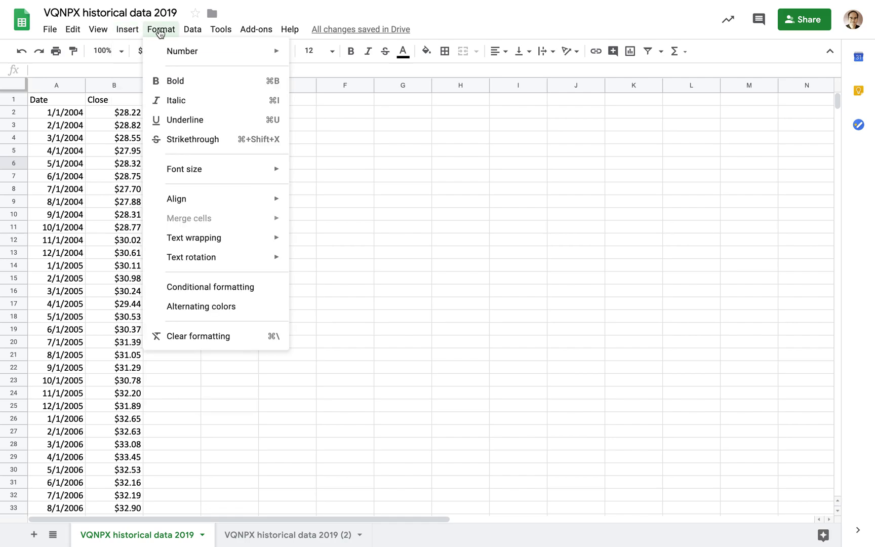
mouse_move(190, 33)
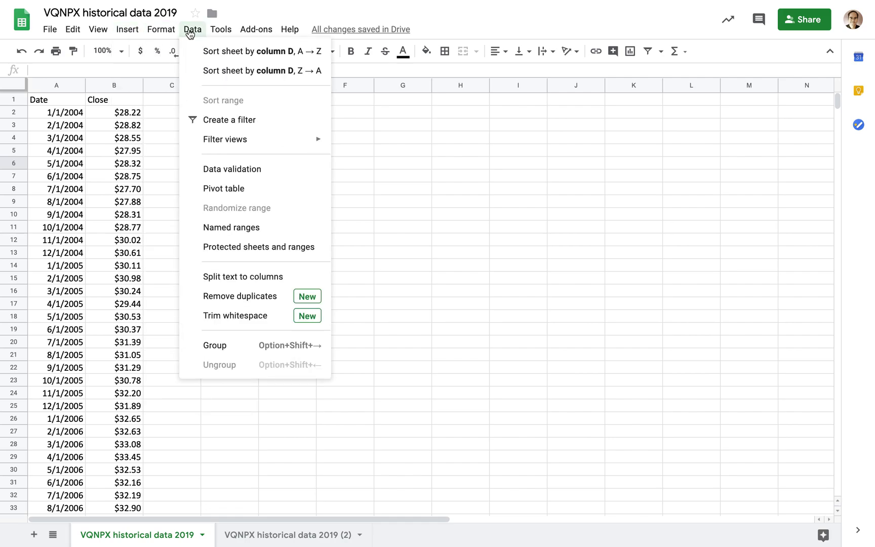
mouse_move(217, 32)
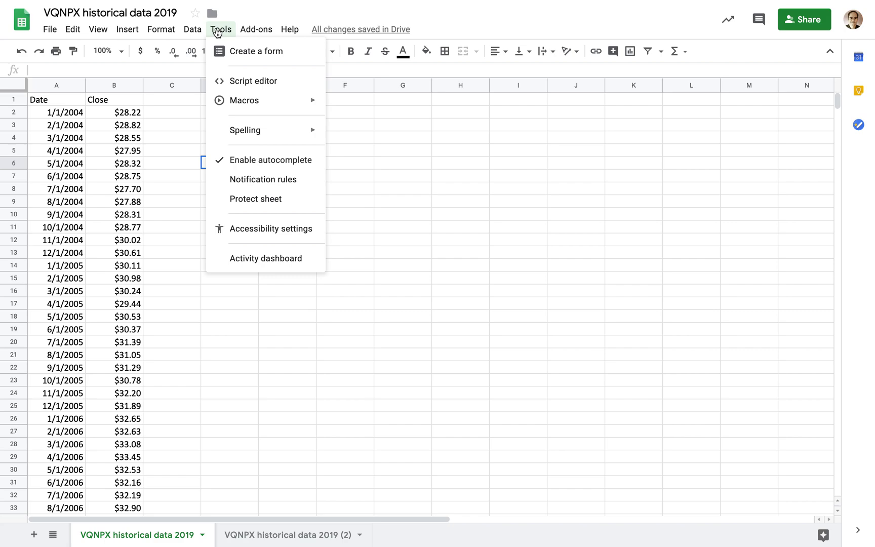
left_click(490, 20)
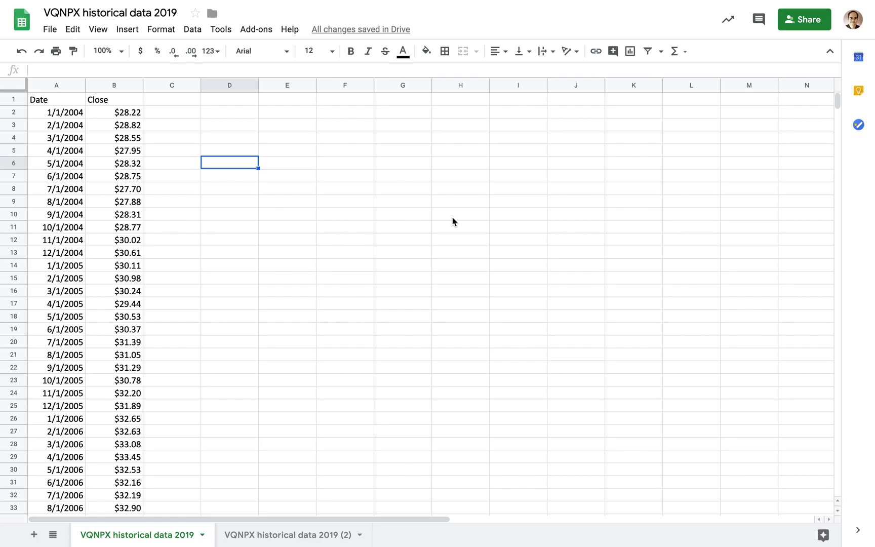
- Switch from Google Sheets back to the VQNPX Excel workbook
key("super+Tab")
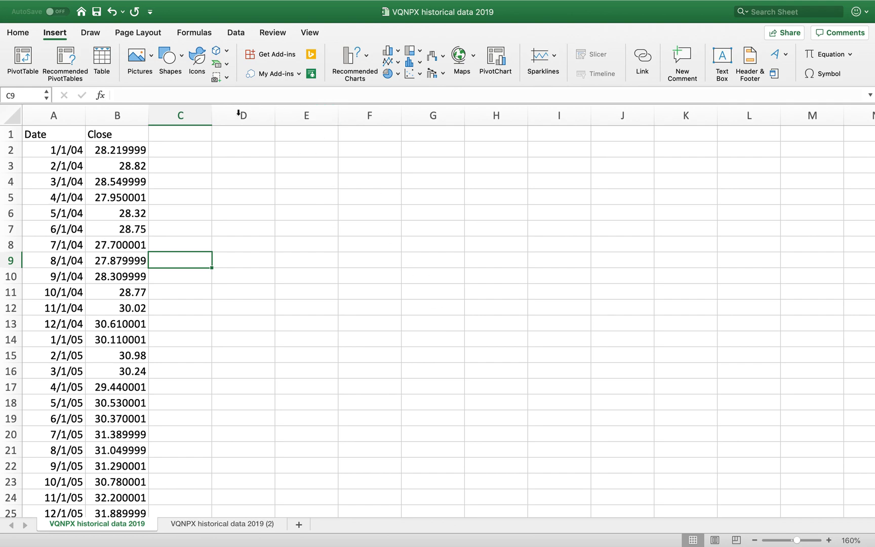
left_click(27, 35)
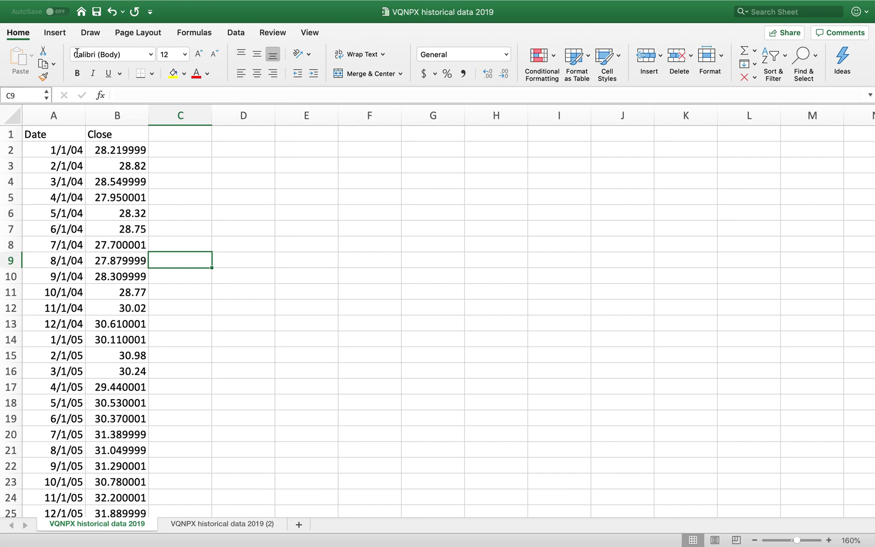
left_click(56, 33)
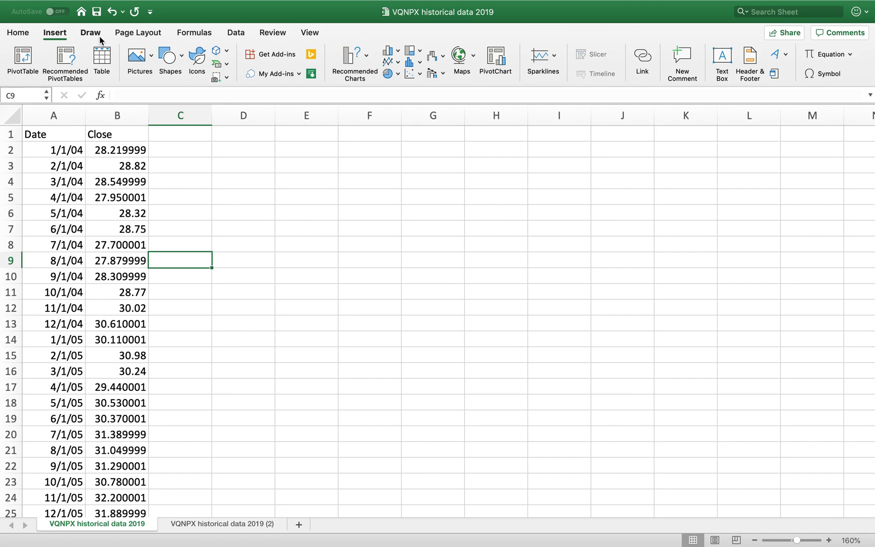
- Browse the Page Layout, Formulas, Data and Review tabs, ending on the Draw tab
left_click(138, 33)
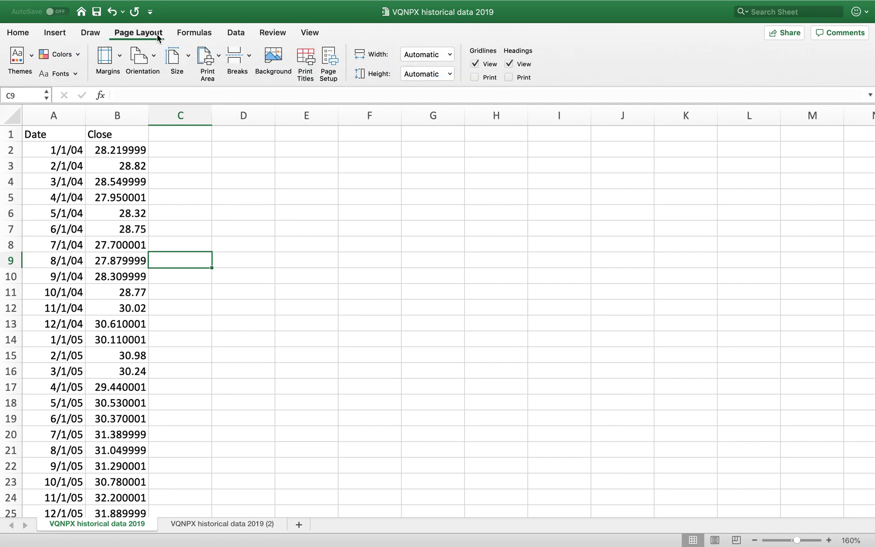
left_click(194, 34)
left_click(237, 35)
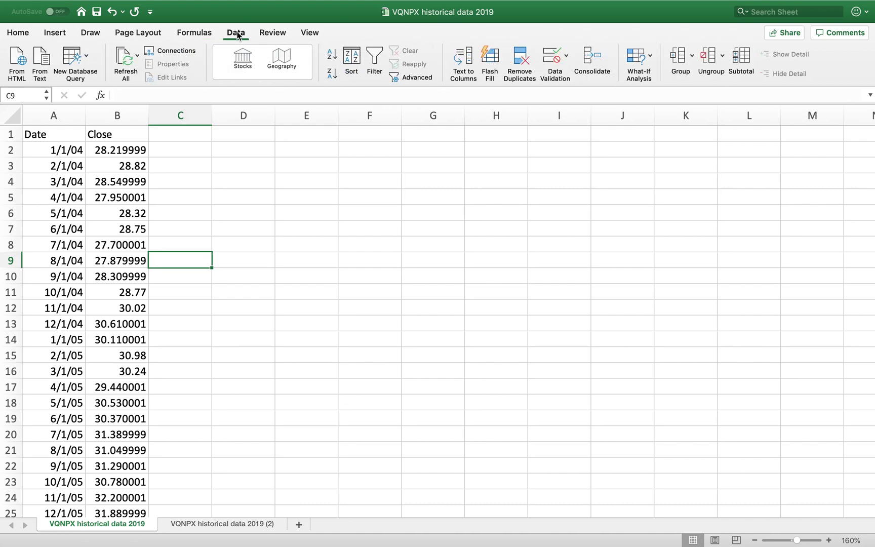
left_click(273, 34)
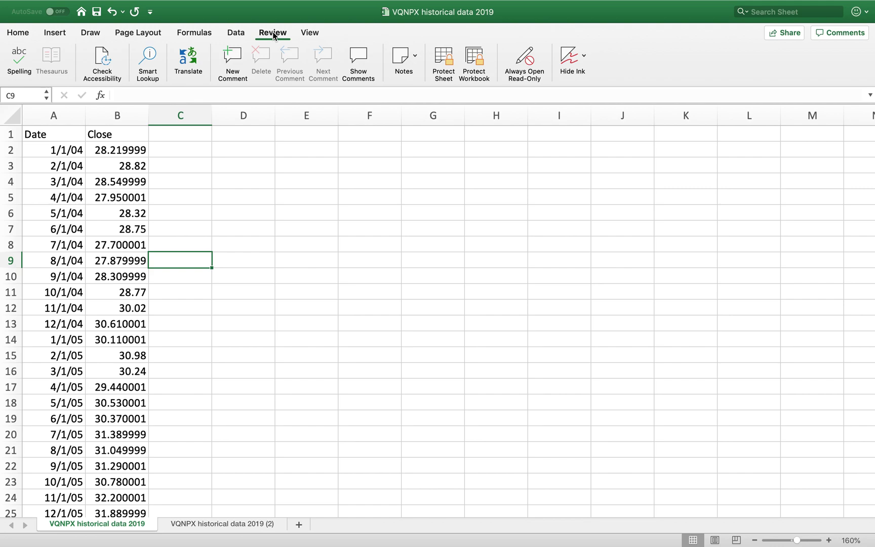
left_click(89, 34)
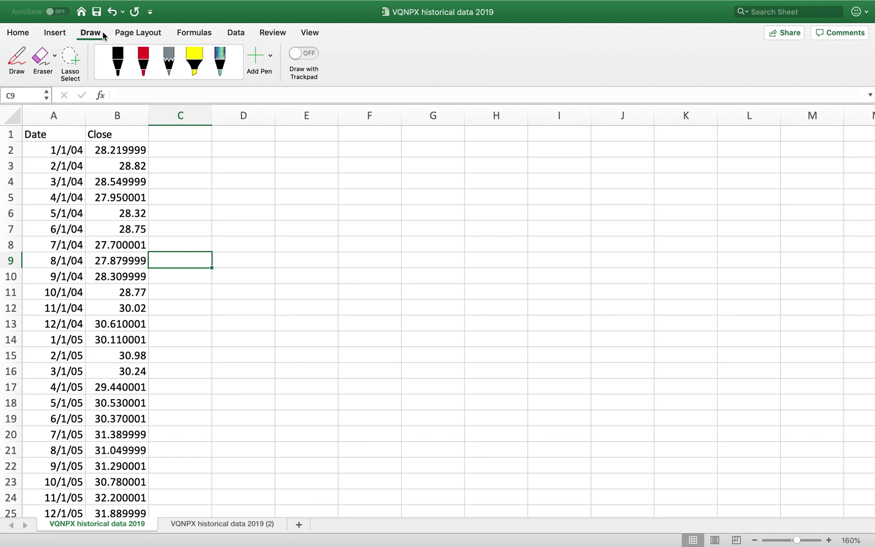
left_click(117, 69)
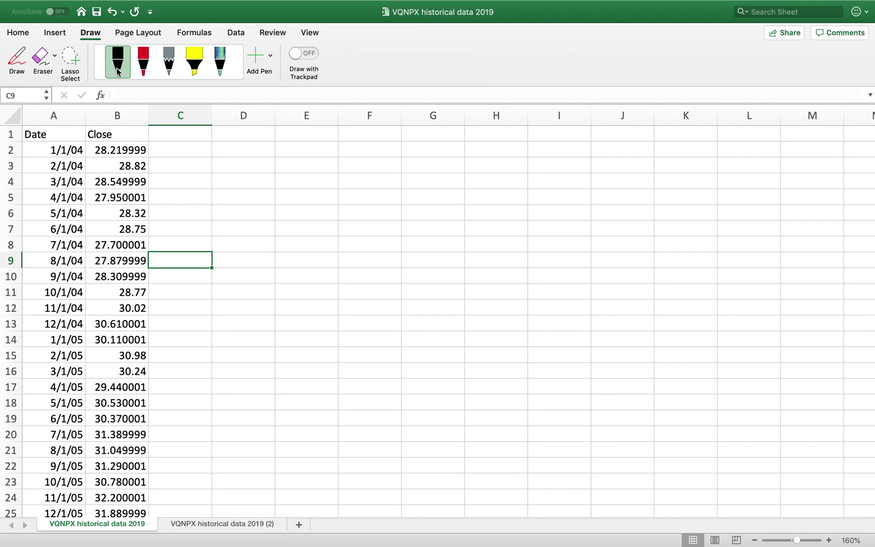
left_click(143, 63)
left_click(193, 64)
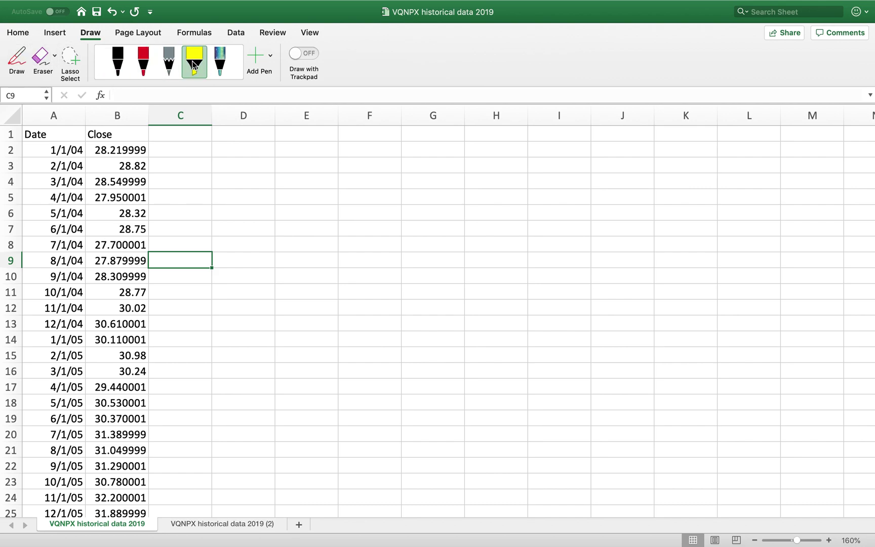
left_click(193, 65)
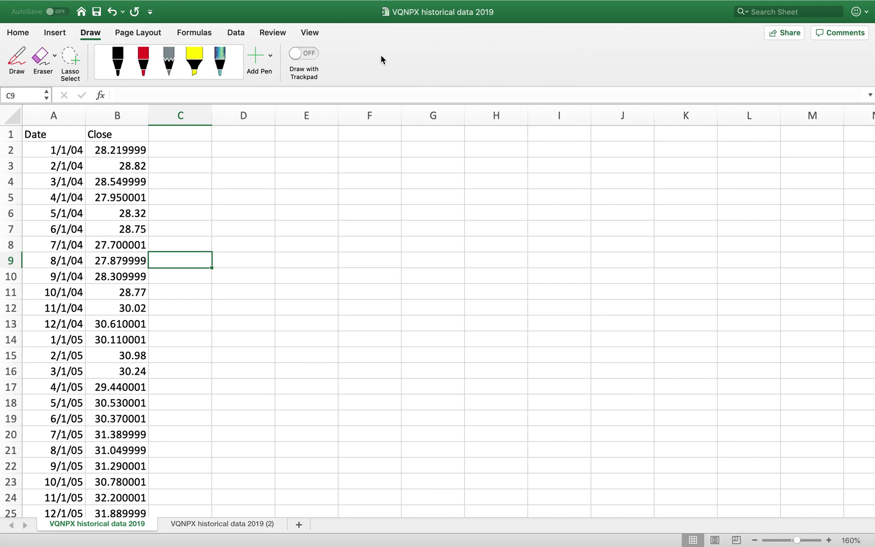
key("super+Tab")
- With the Insert tab showing, select Date and Close in A1:B189 and scroll back up
left_click(50, 35)
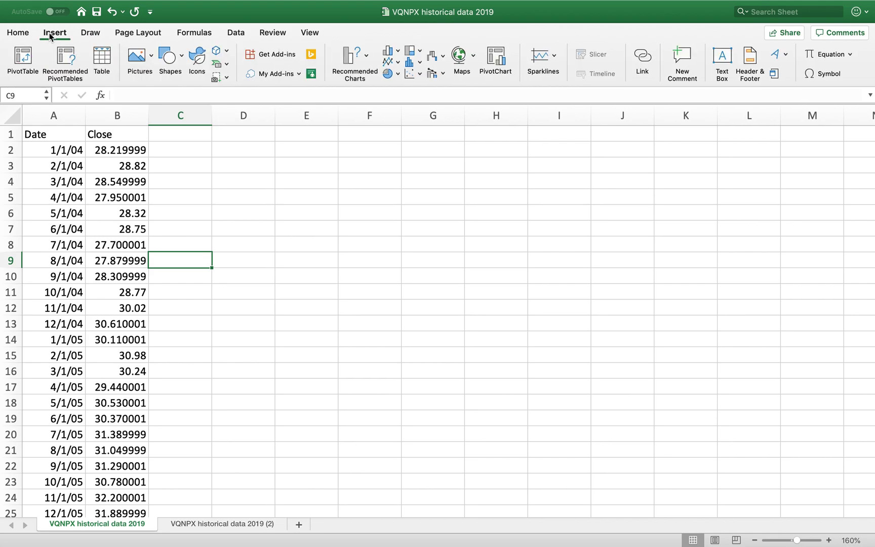
left_click(37, 134)
key("shift+Right")
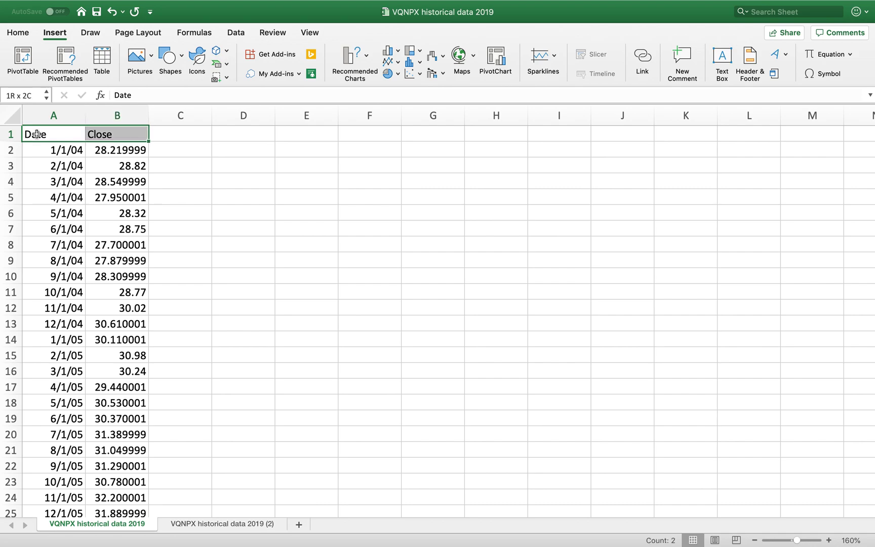
key("super+shift+Down")
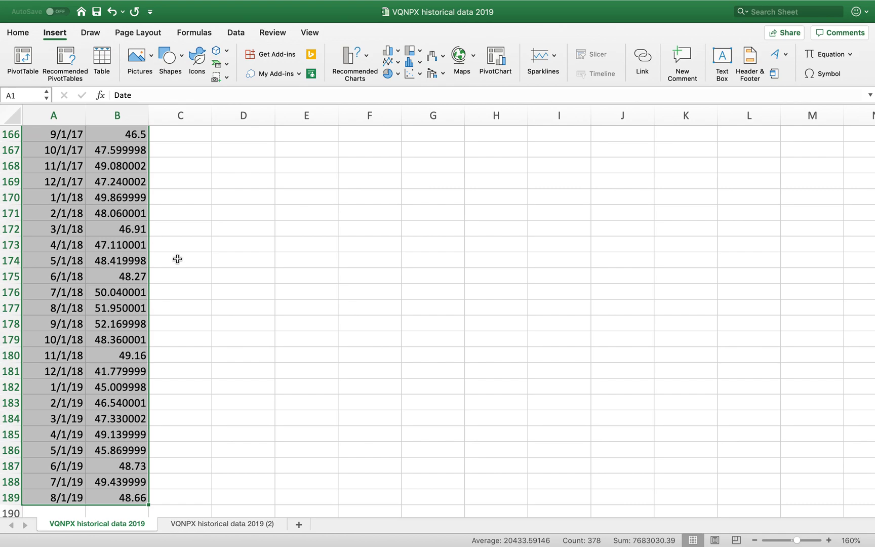
scroll(177, 258, "up", 20)
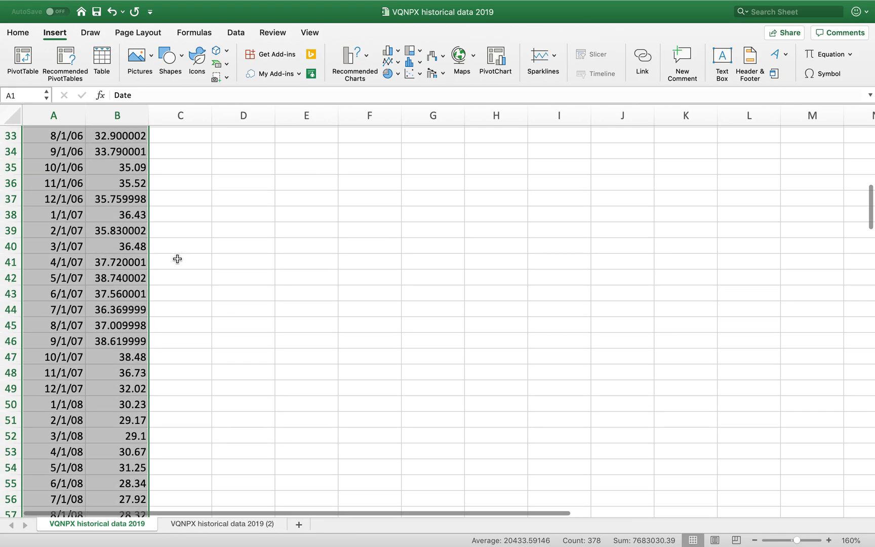
scroll(177, 259, "up", 6)
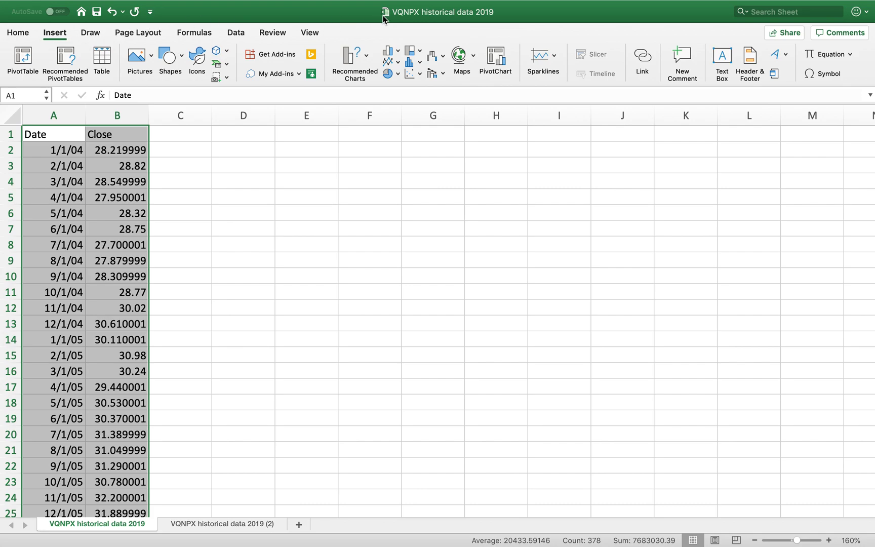
- Insert a Line with Markers chart of the Close prices and enlarge it
left_click(398, 62)
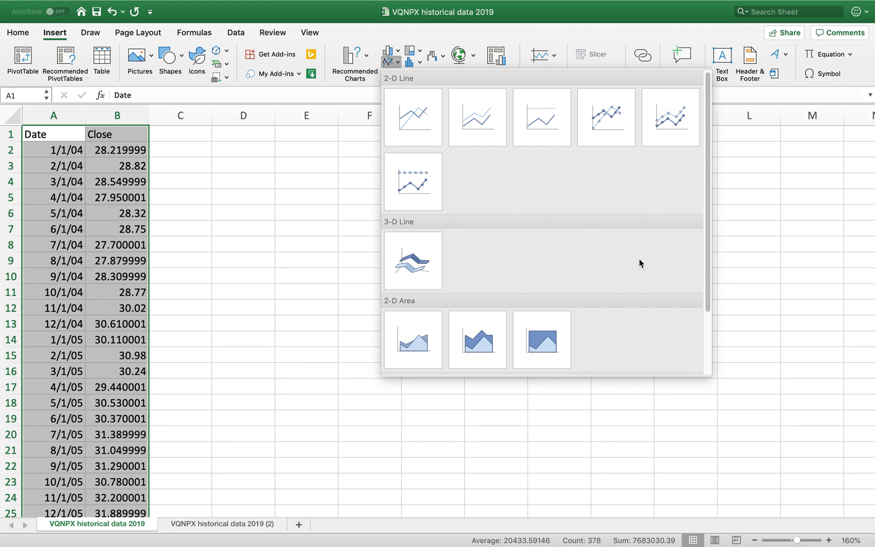
left_click(616, 116)
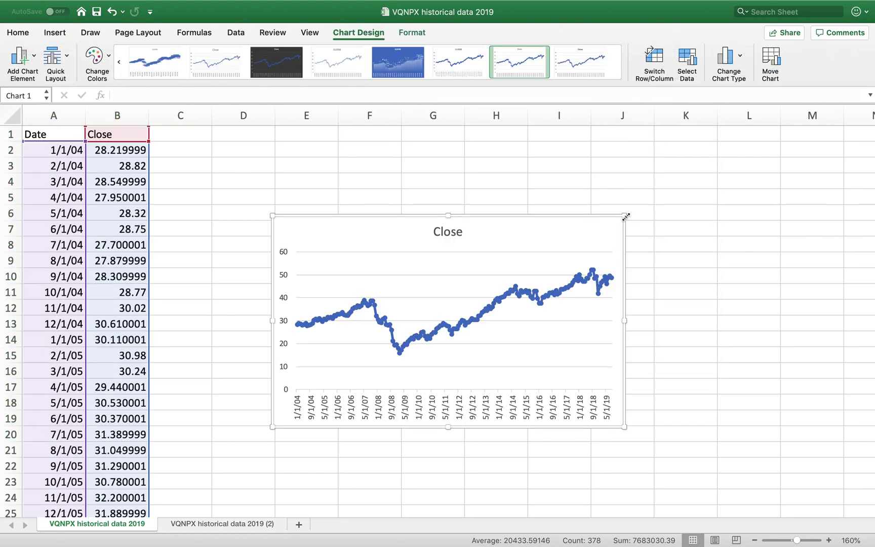
left_click_drag(624, 215, 764, 137)
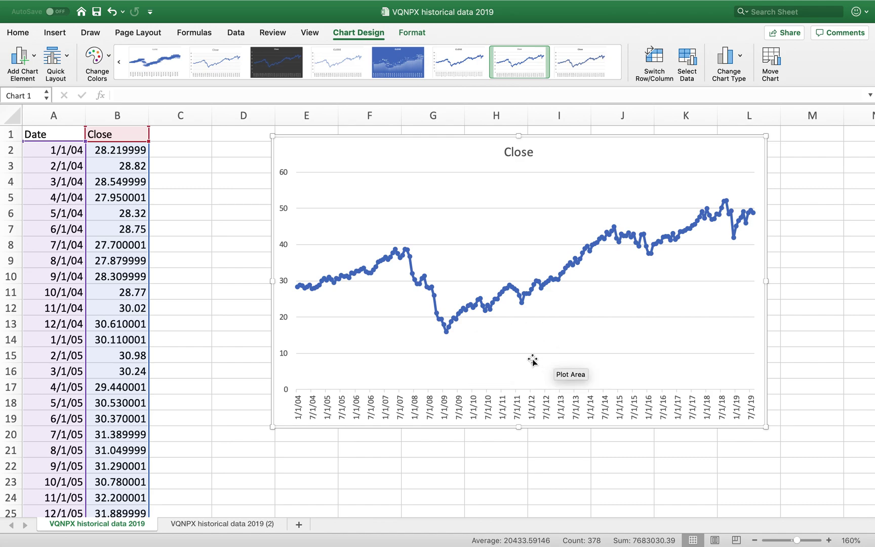
- Try two chart styles, then apply the Quick Layout that shows only the price line
left_click(406, 71)
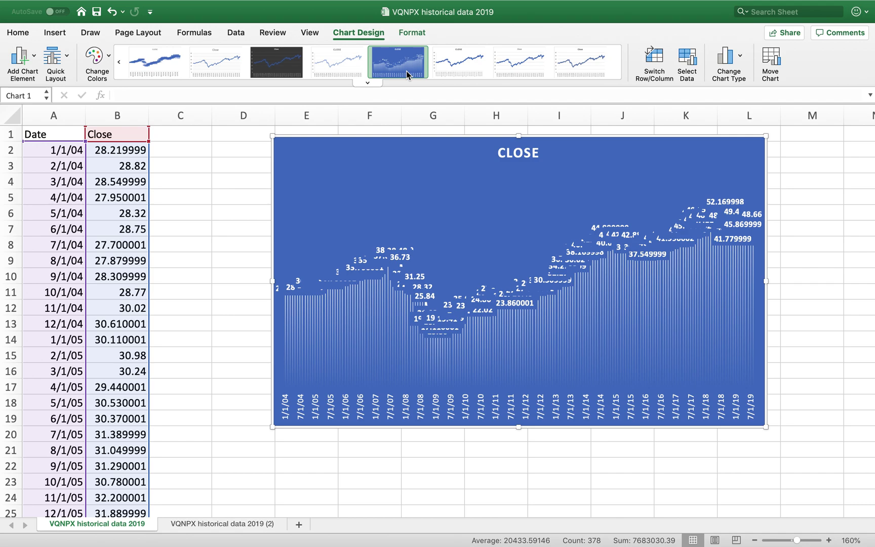
left_click(342, 69)
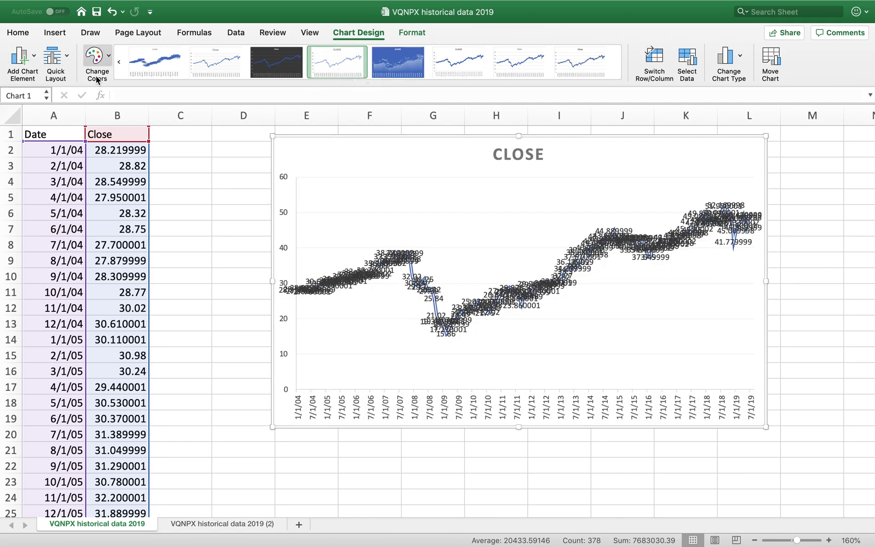
left_click(65, 59)
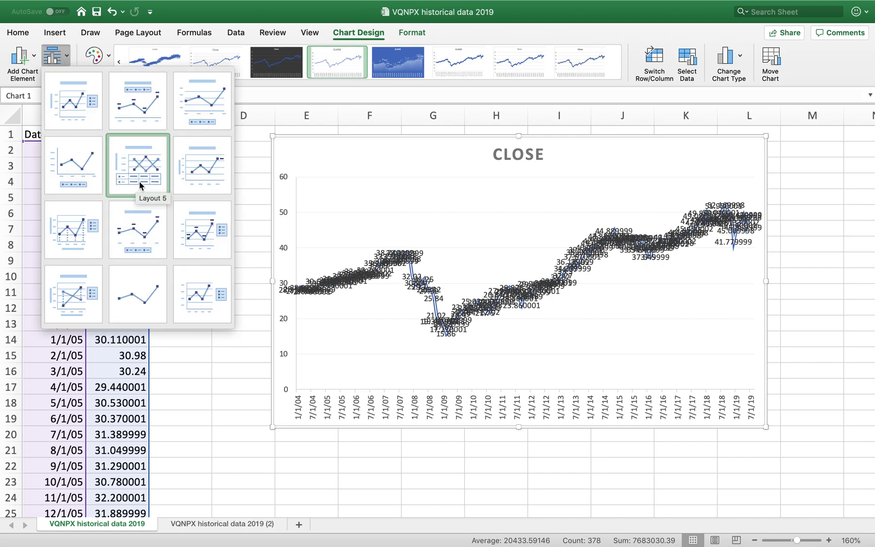
left_click(130, 299)
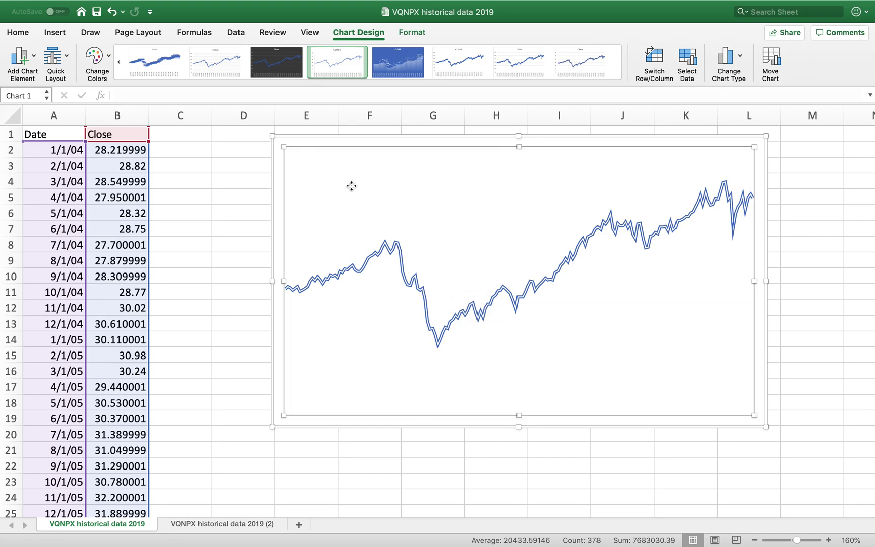
left_click(318, 141)
- Delete the line chart and insert a 3-D Line chart of the Close data
left_click(318, 142)
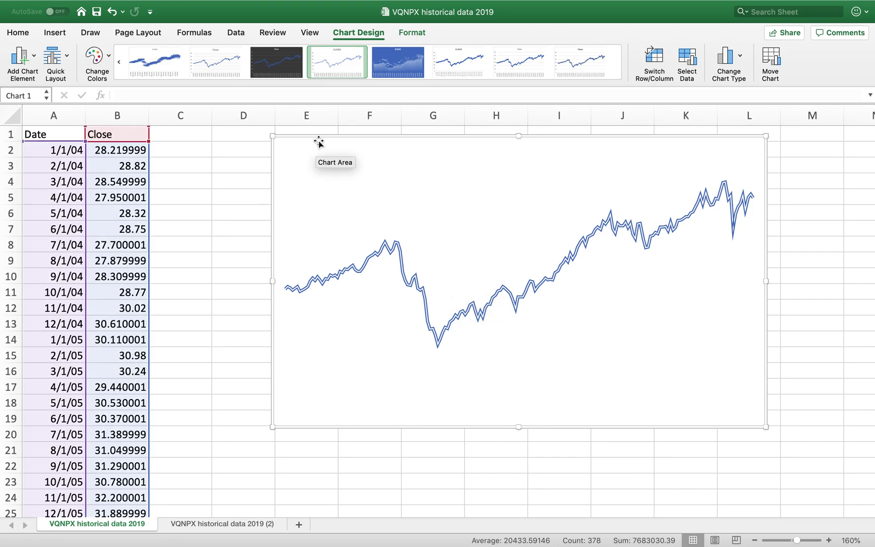
key("Delete")
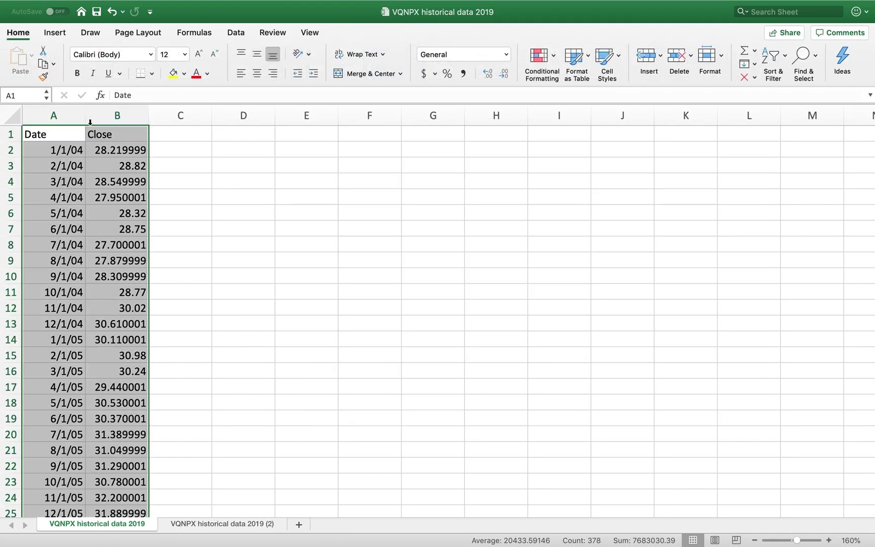
left_click(49, 34)
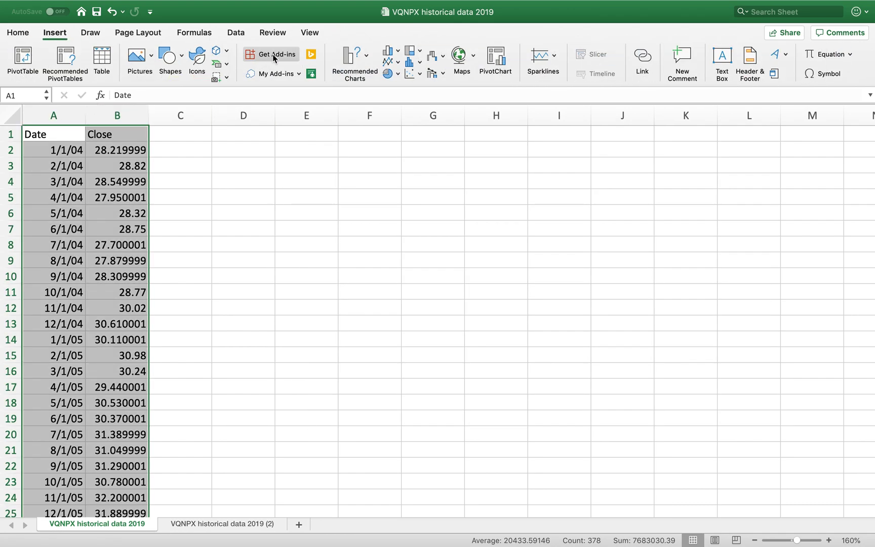
left_click(396, 62)
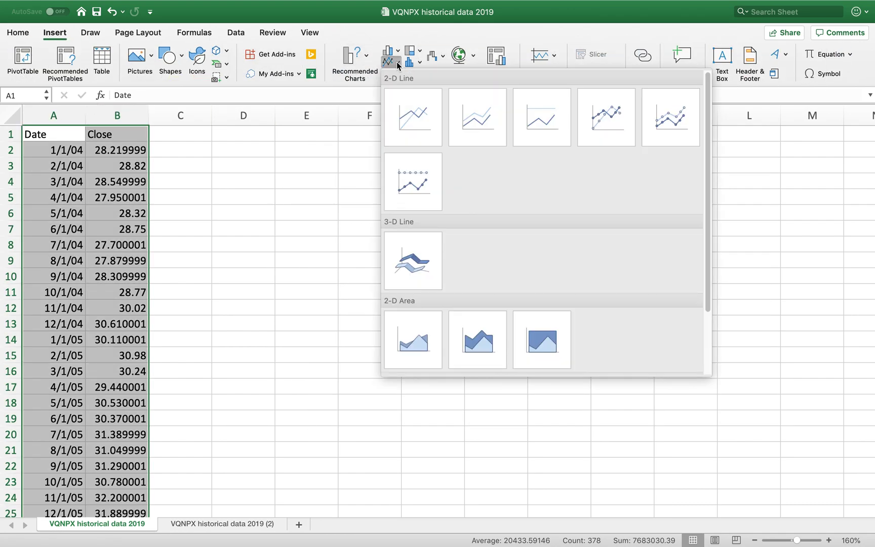
left_click(435, 260)
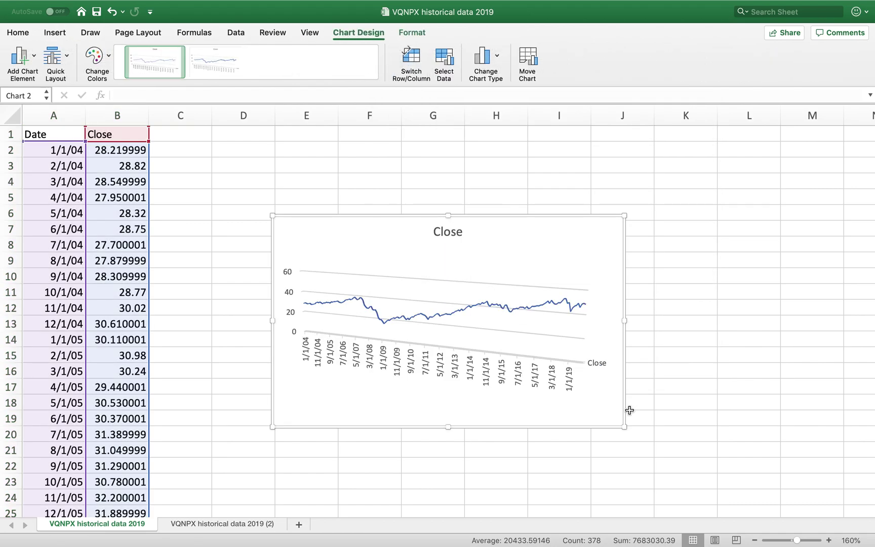
- Enlarge the 3-D chart from both corners, apply the dark chart style, then switch to Google Sheets
left_click_drag(625, 427, 761, 480)
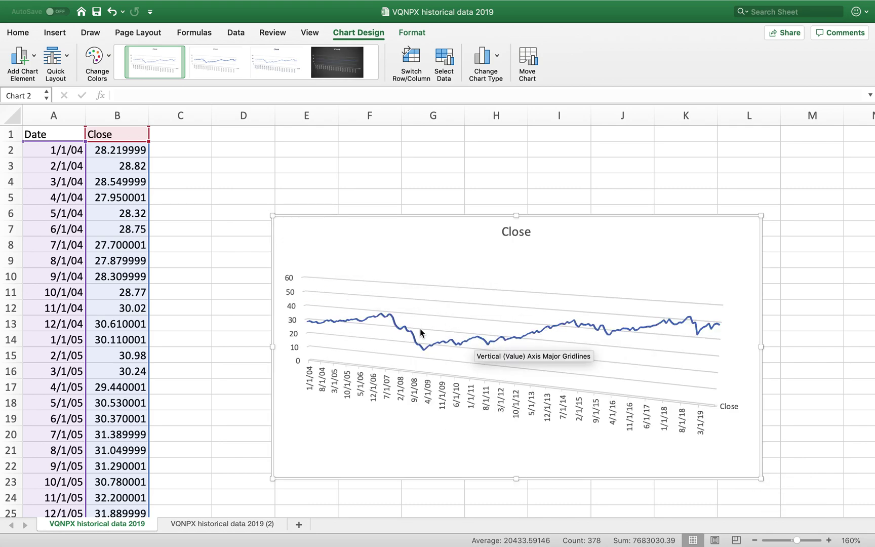
left_click_drag(273, 215, 192, 149)
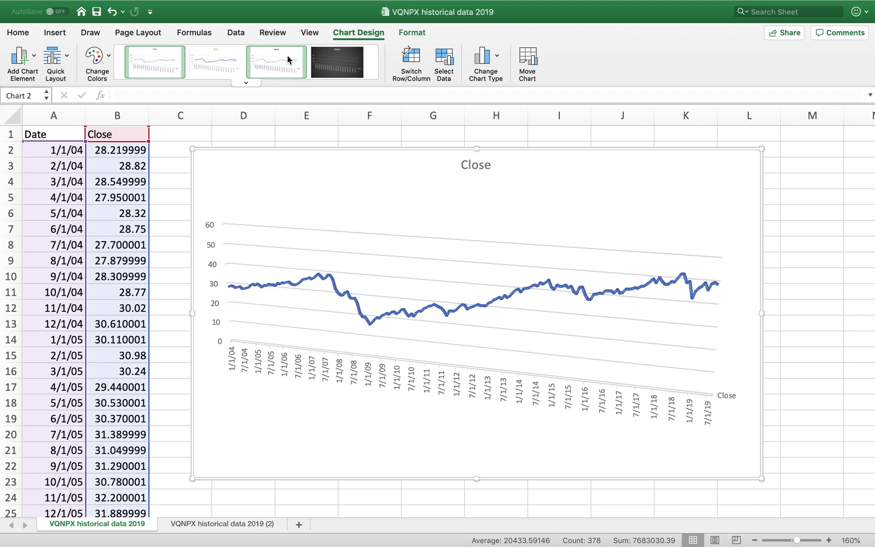
left_click(326, 55)
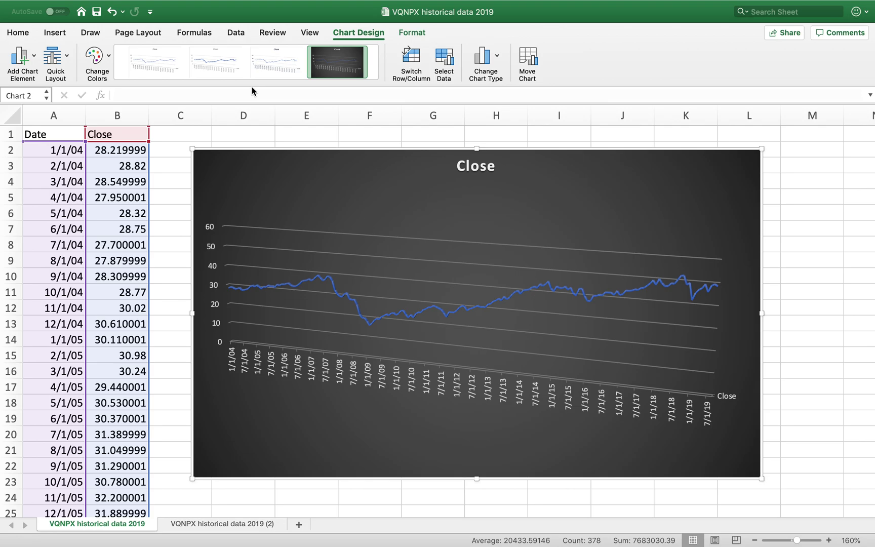
key("super+Tab")
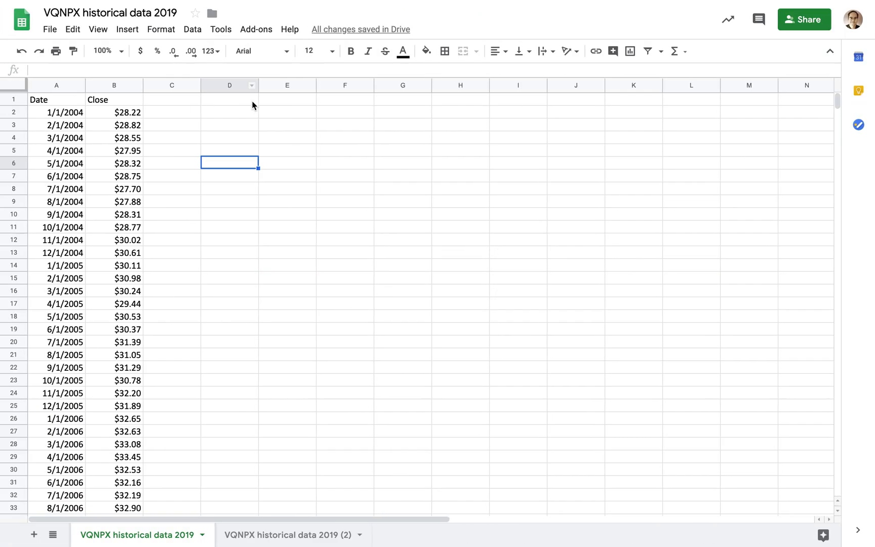
- Select Date and Close in A1:B189 and insert a Close vs. Date chart
left_click(44, 103)
key("shift+Right")
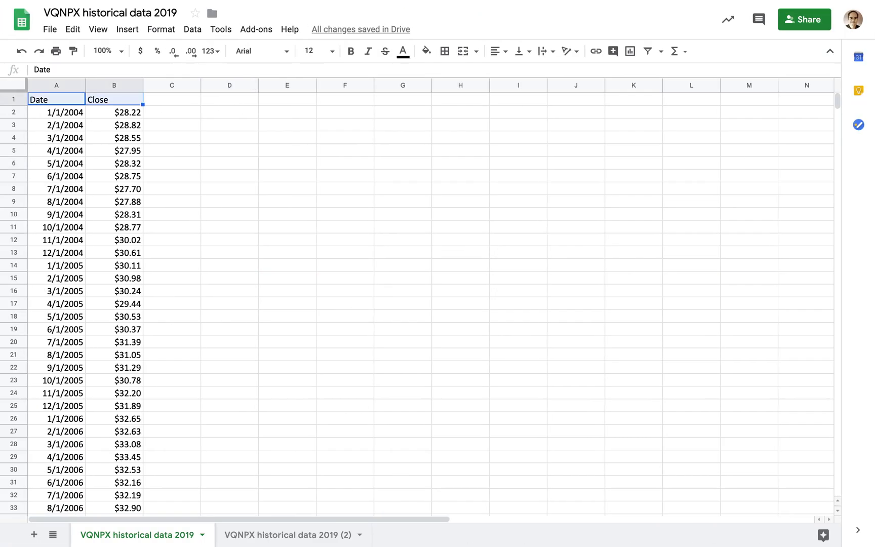
key("super+shift+Down")
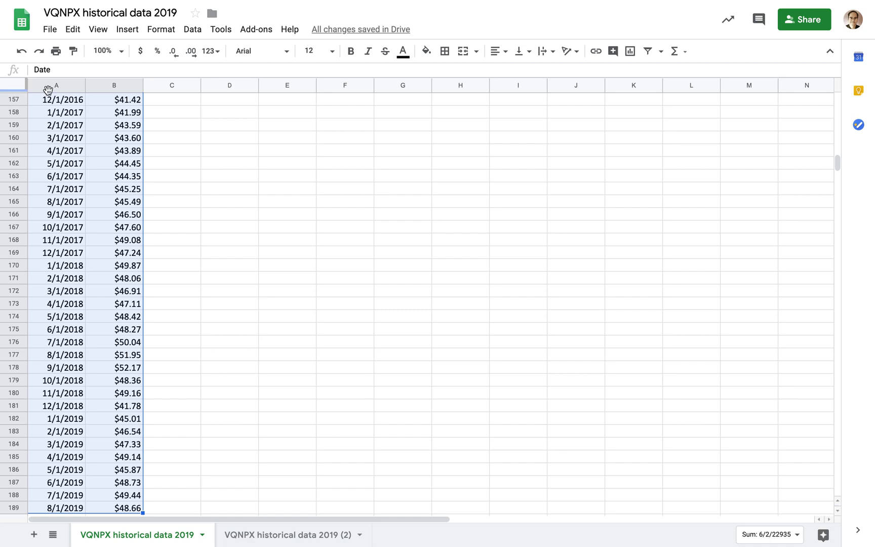
left_click(630, 51)
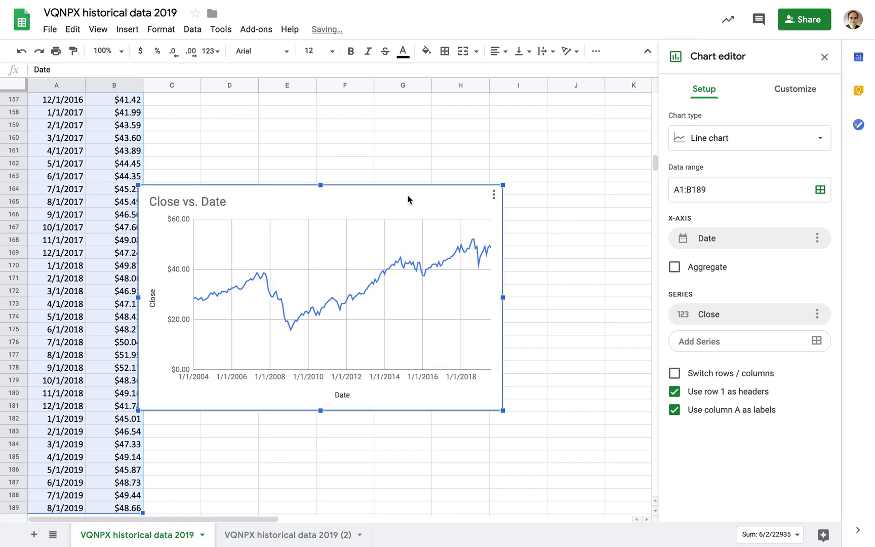
- Move the Close vs. Date chart up and change it to an area chart
left_click_drag(410, 196, 470, 118)
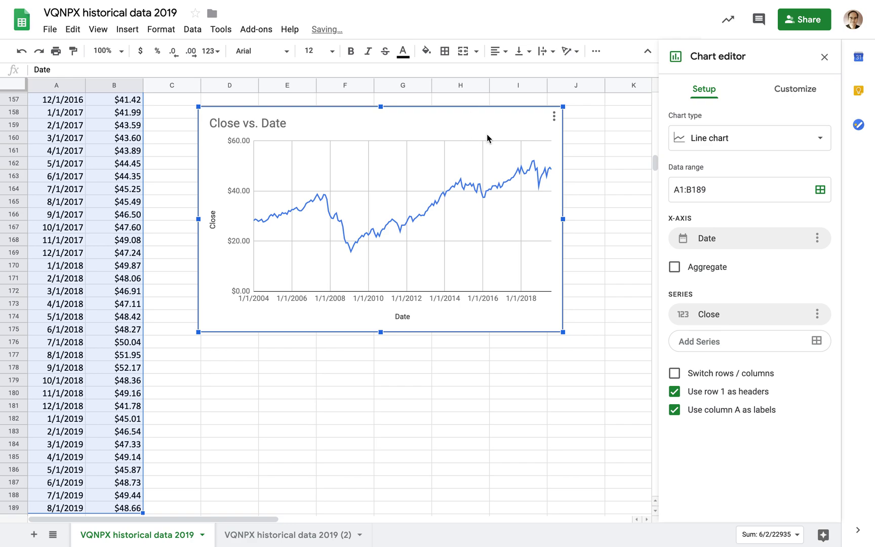
left_click(820, 138)
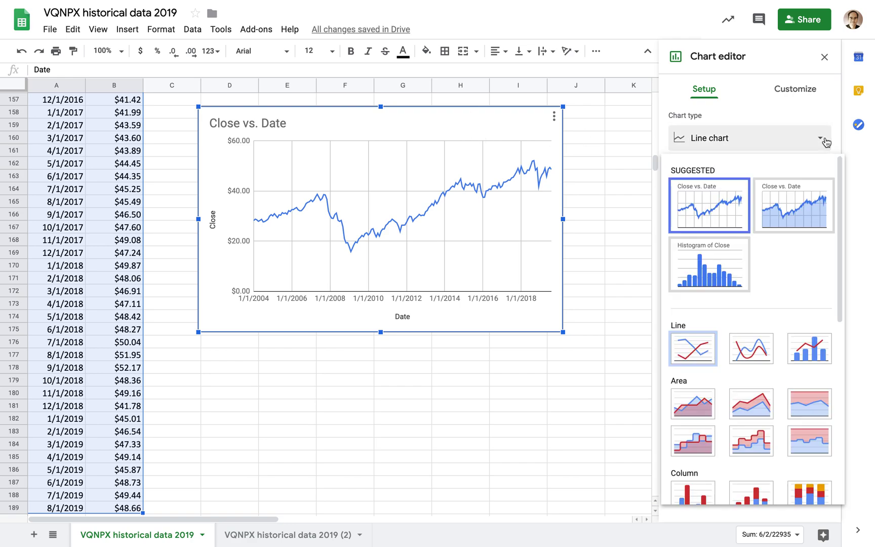
scroll(765, 349, "down", 4)
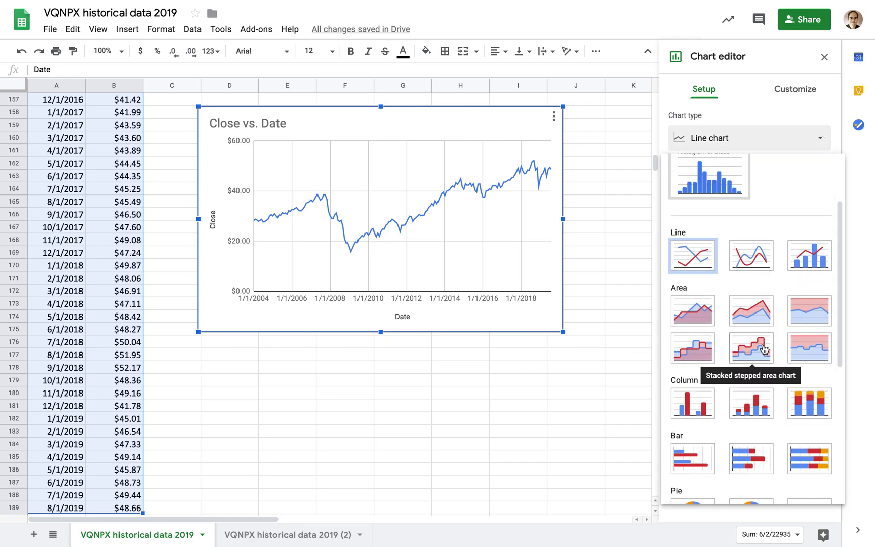
left_click(692, 292)
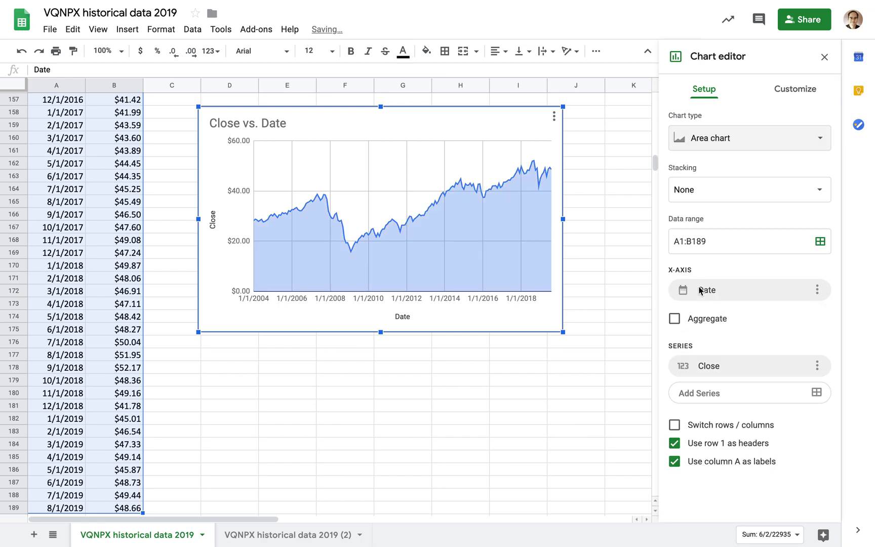
- Look over the chart type list again, then return to the Excel workbook
left_click(822, 144)
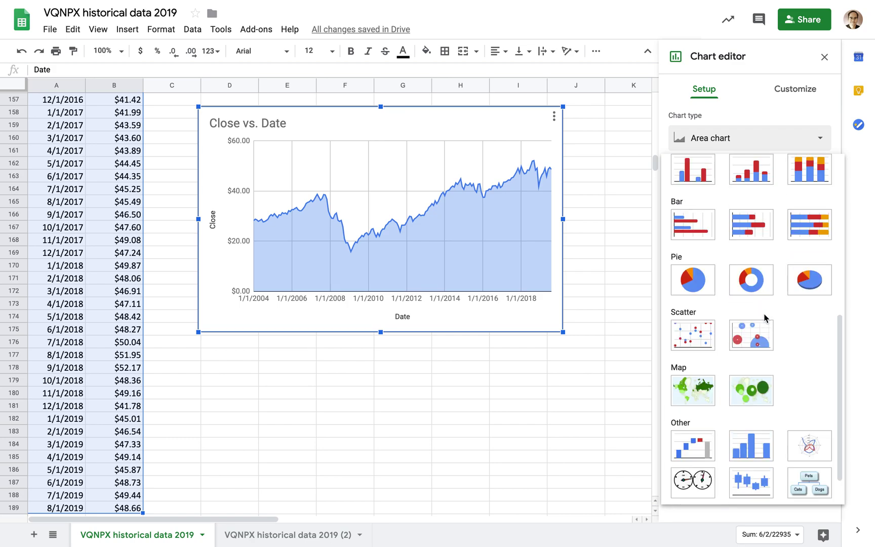
scroll(765, 318, "up", 3)
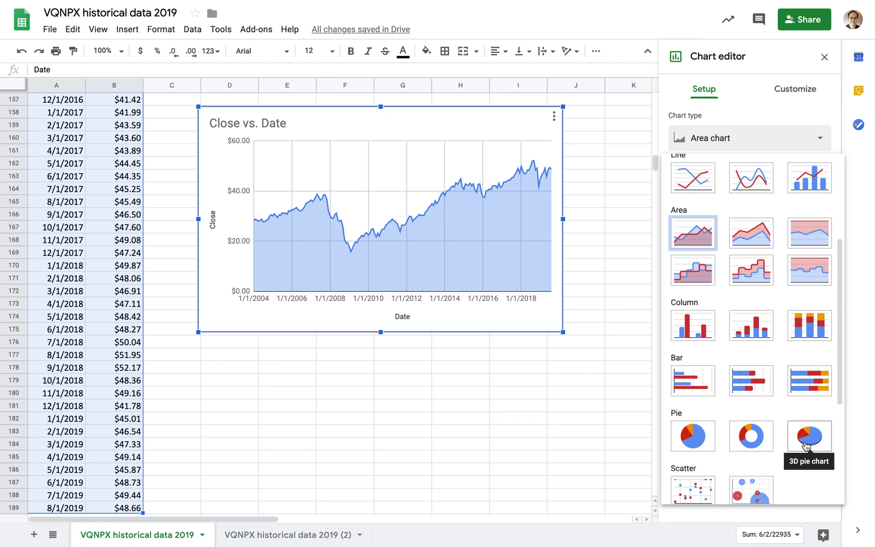
scroll(808, 450, "up", 4)
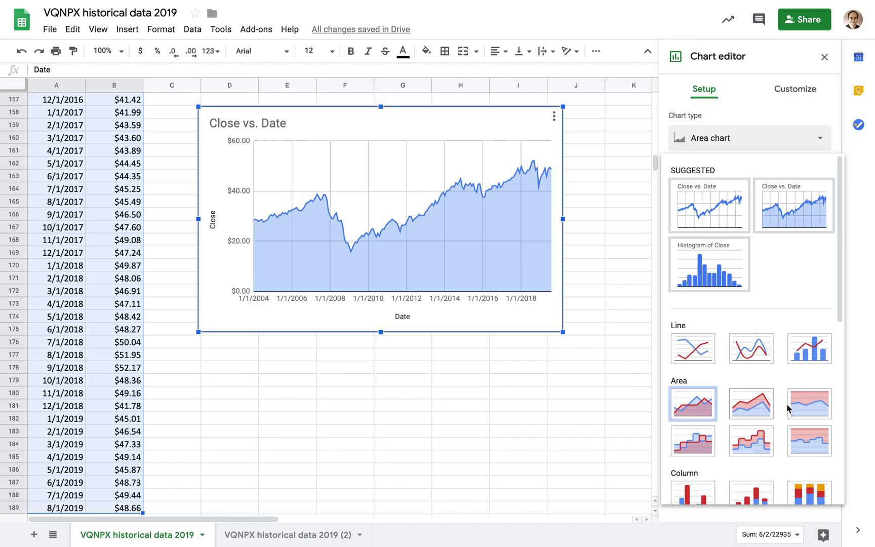
key("super+Tab")
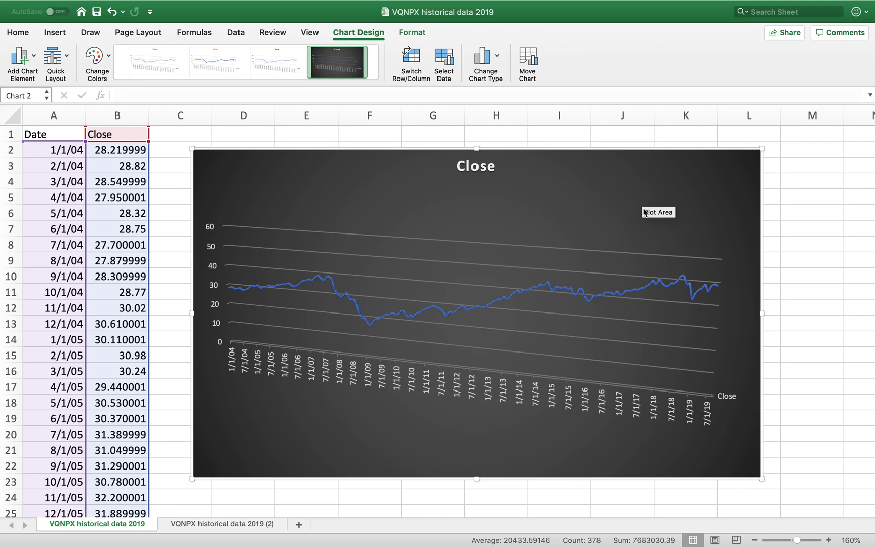
- Apply a light chart style, color the Close vs. Date area series red, and close the editor
left_click(274, 57)
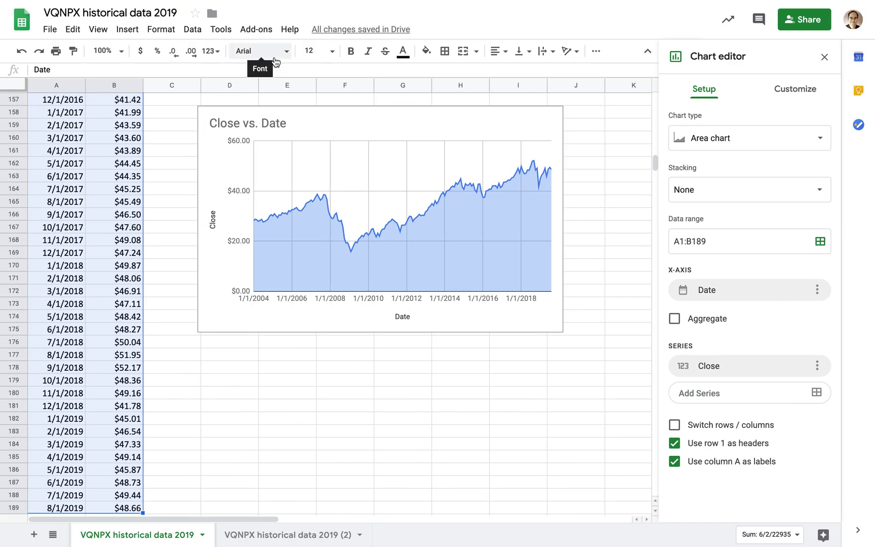
left_click(468, 236)
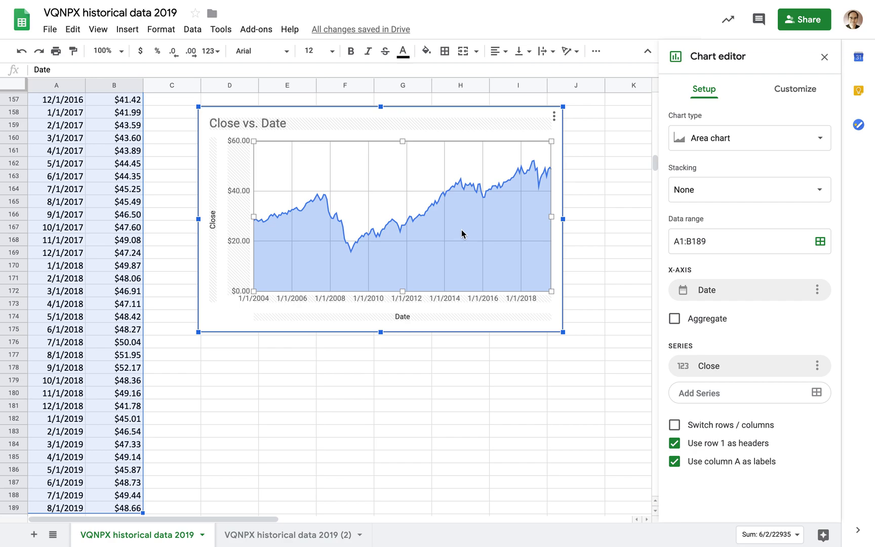
double_click(461, 230)
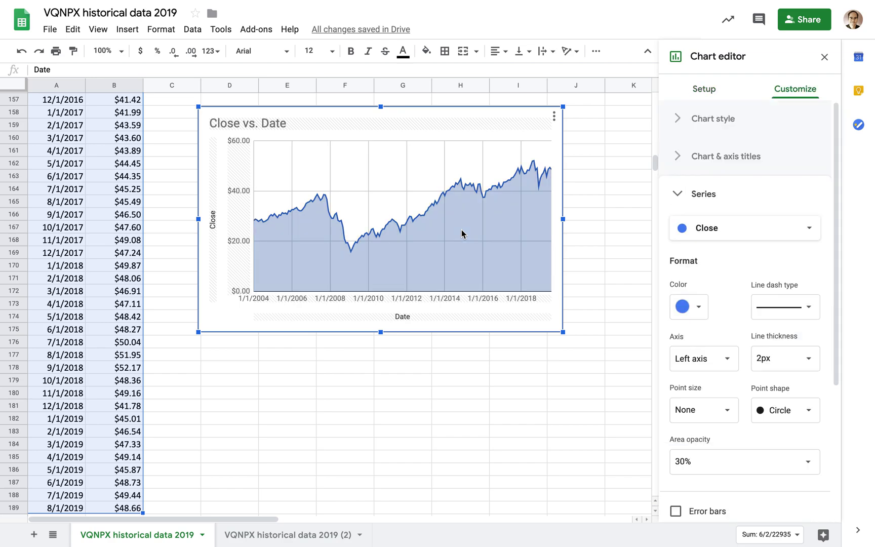
left_click(698, 307)
left_click(700, 369)
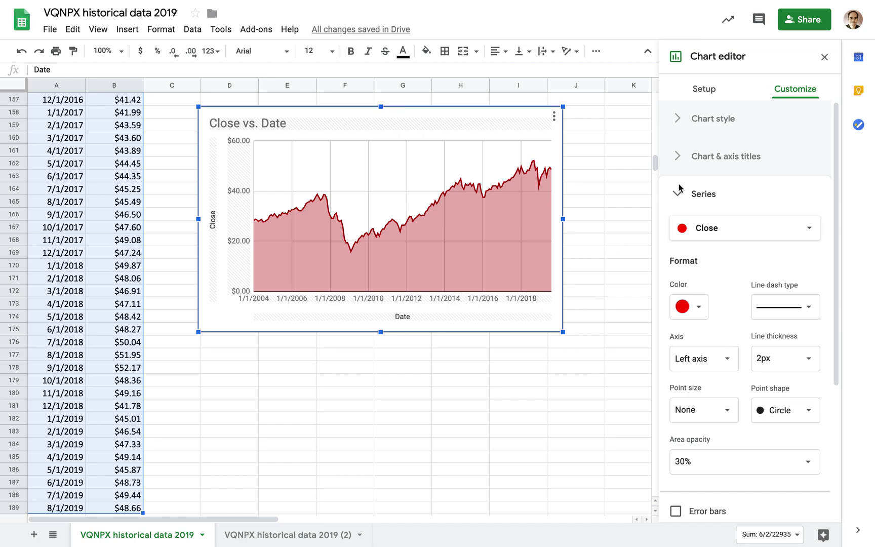
left_click(824, 56)
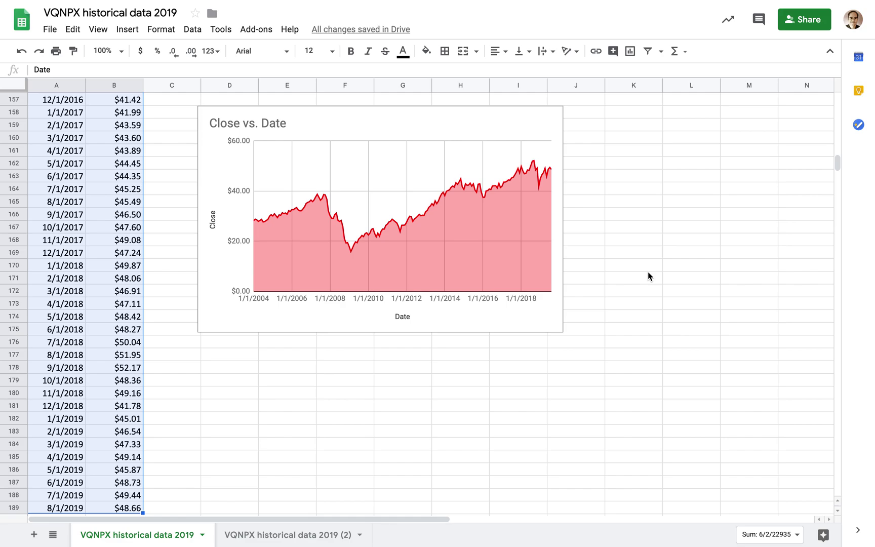
scroll(647, 272, "up", 8)
scroll(647, 271, "down", 6)
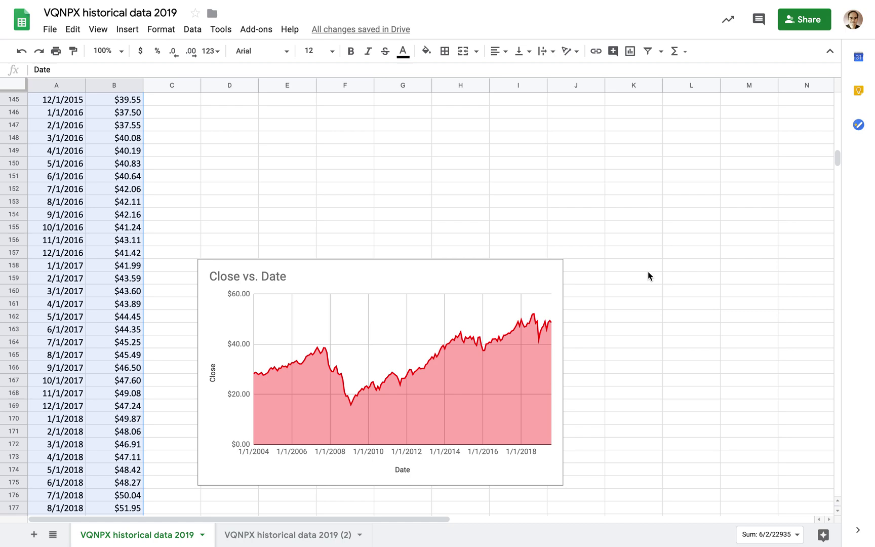
scroll(649, 274, "up", 14)
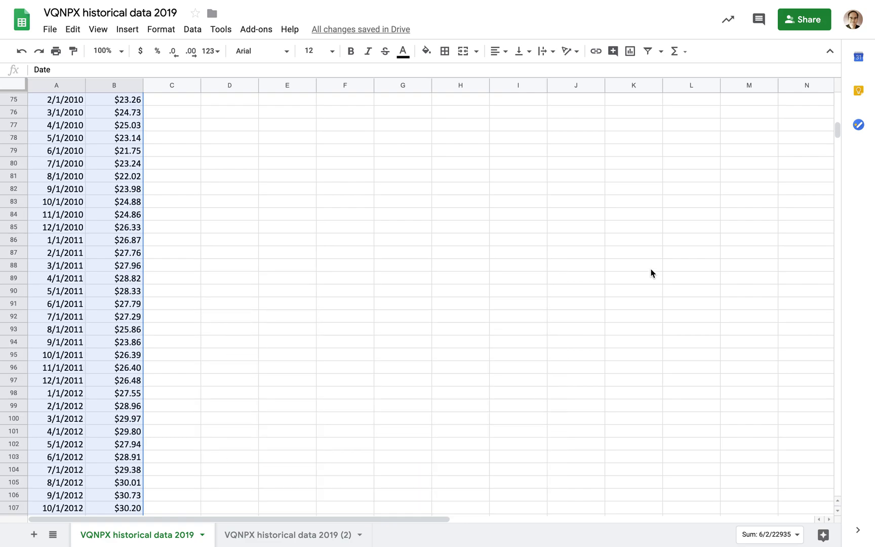
scroll(651, 274, "down", 19)
scroll(651, 274, "up", 4)
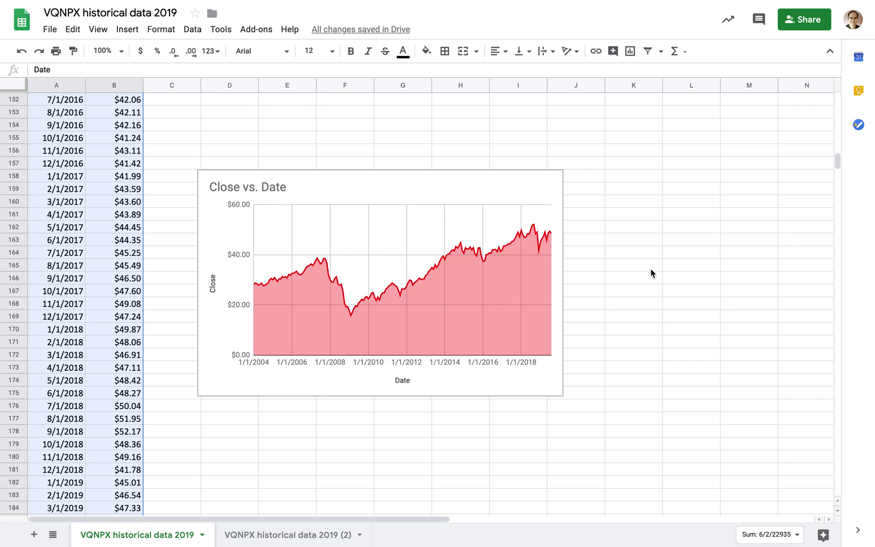
- Review the spreadsheet's advanced sharing settings without changes, then return to Excel
left_click(801, 26)
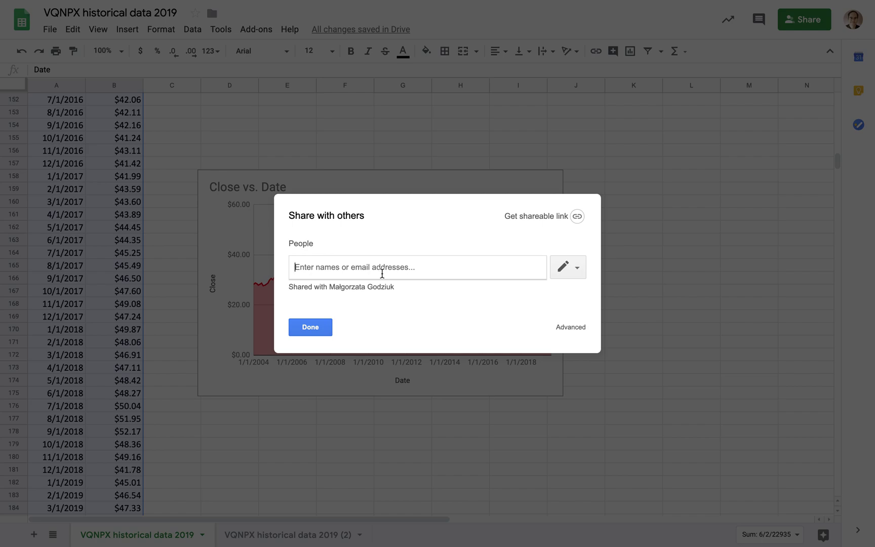
left_click(569, 328)
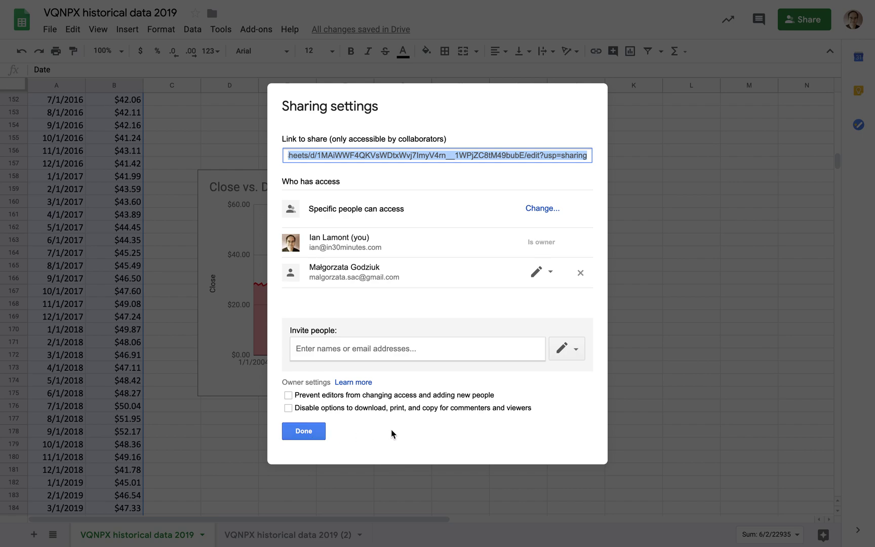
left_click(316, 431)
key("super+Tab")
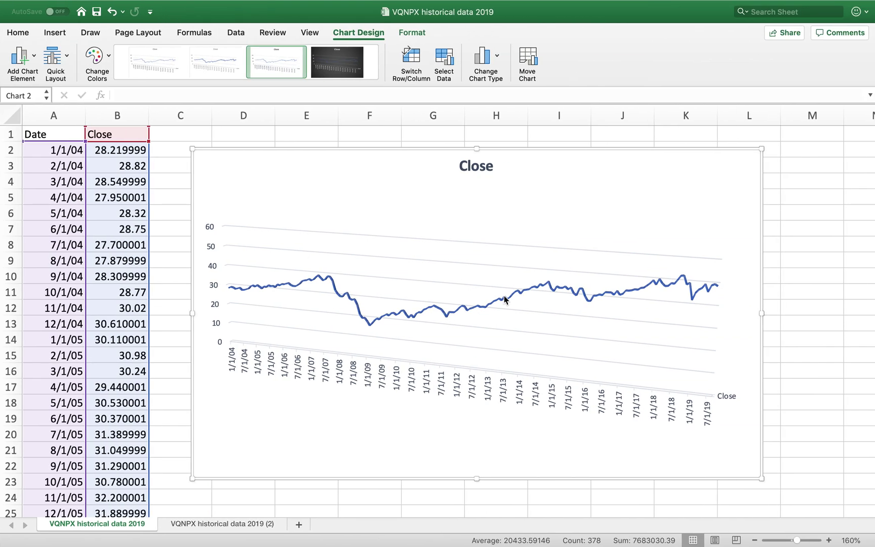
left_click(786, 34)
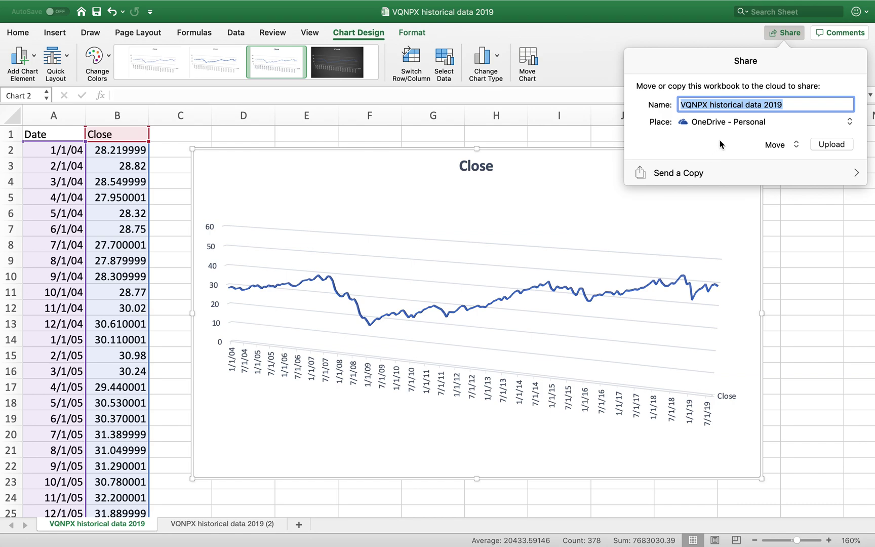
left_click(796, 146)
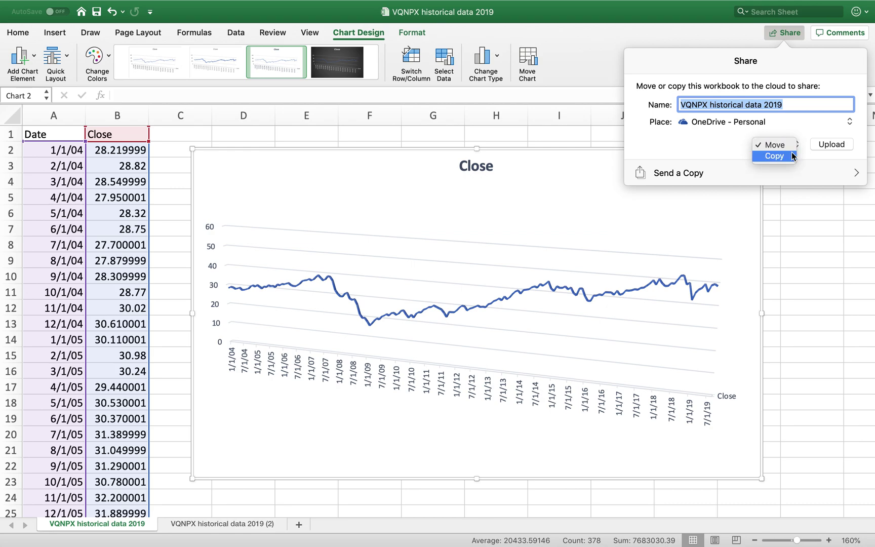
left_click(802, 126)
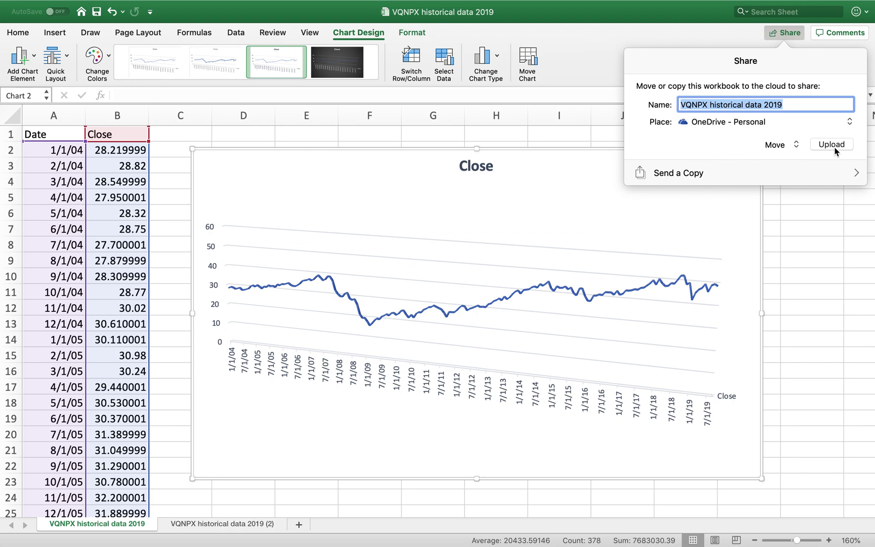
left_click(796, 147)
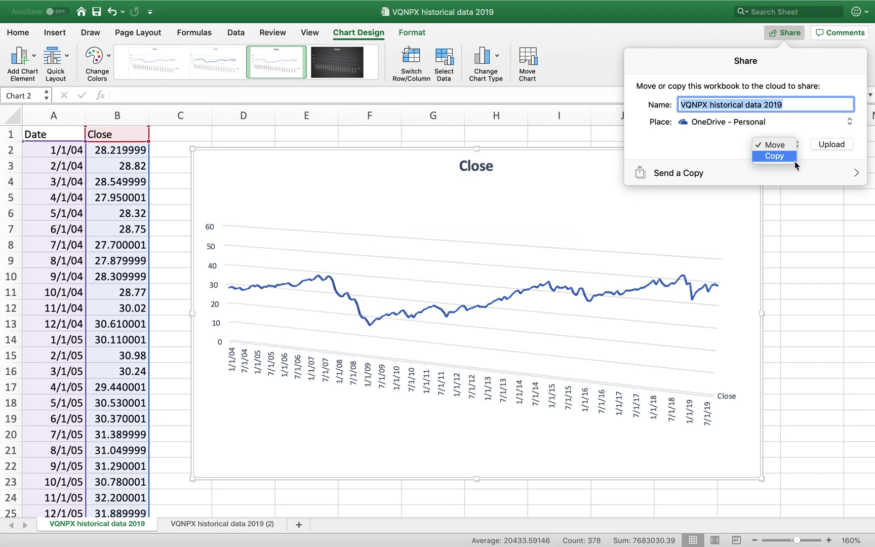
left_click(685, 149)
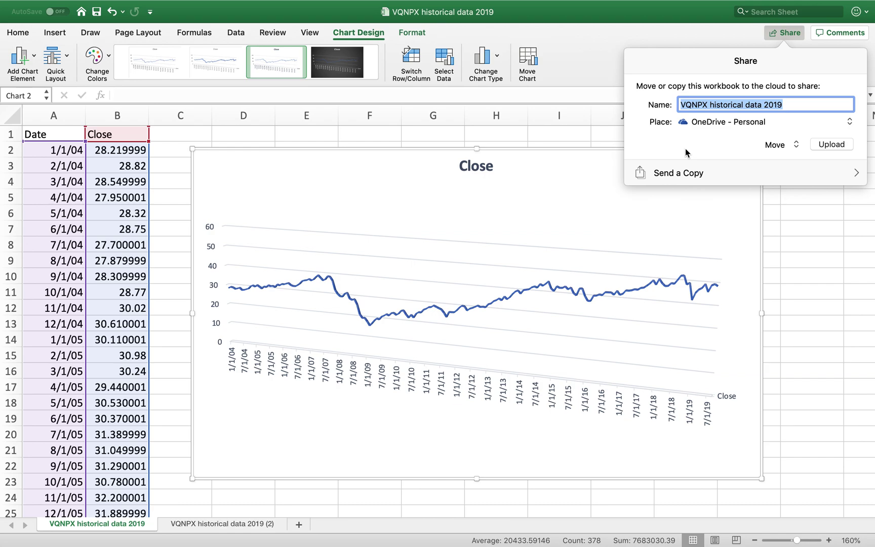
left_click(627, 33)
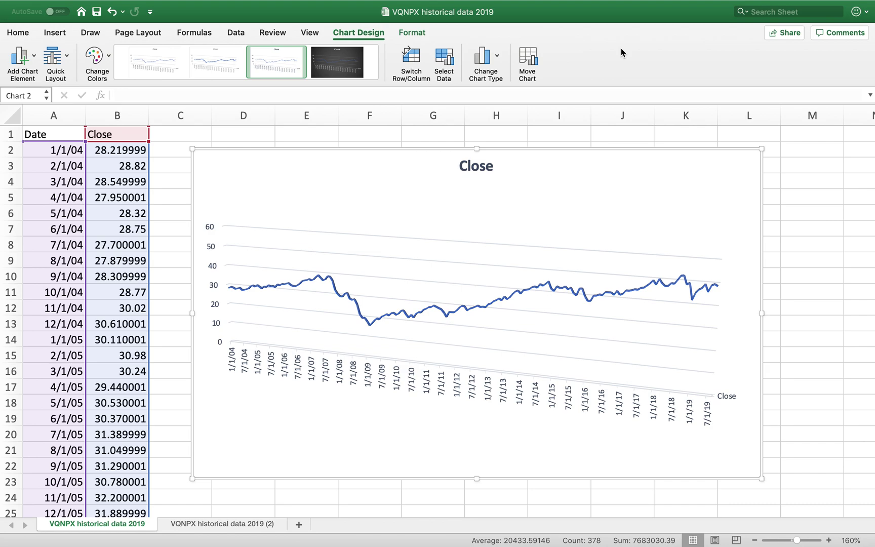
- Bring Chrome forward to show the Google Sheets copy with its red area chart
key("super+Tab")
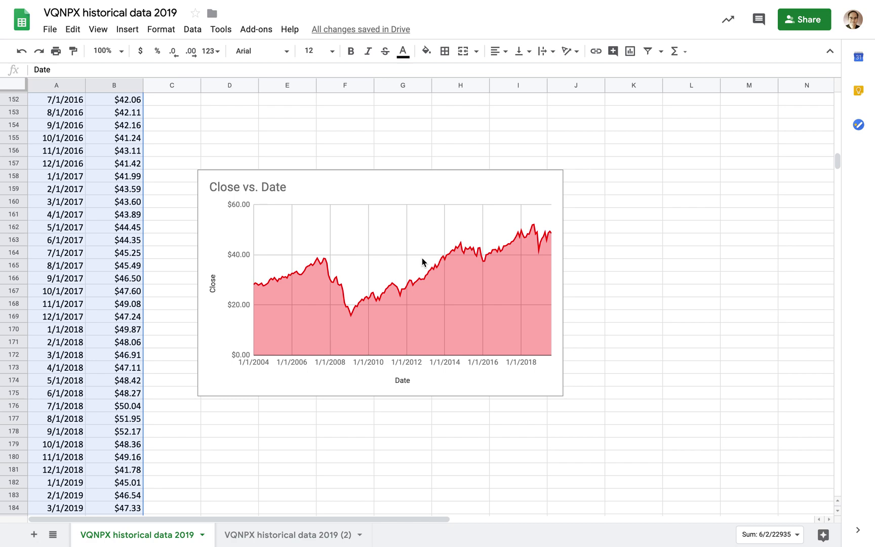
- Bring Excel forward to show the VQNPX workbook's 3-D Close line chart
key("super+Tab")
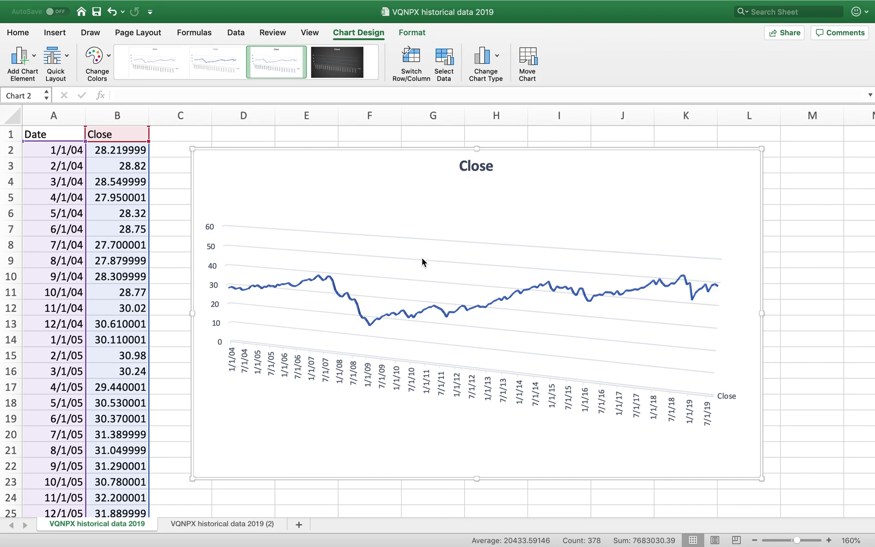
- Show the Office 365 Cost chart.png pricing table in Preview, then return to Excel
key("super+Tab")
key("super+Tab")
key("super+Tab")
key("super+Tab")
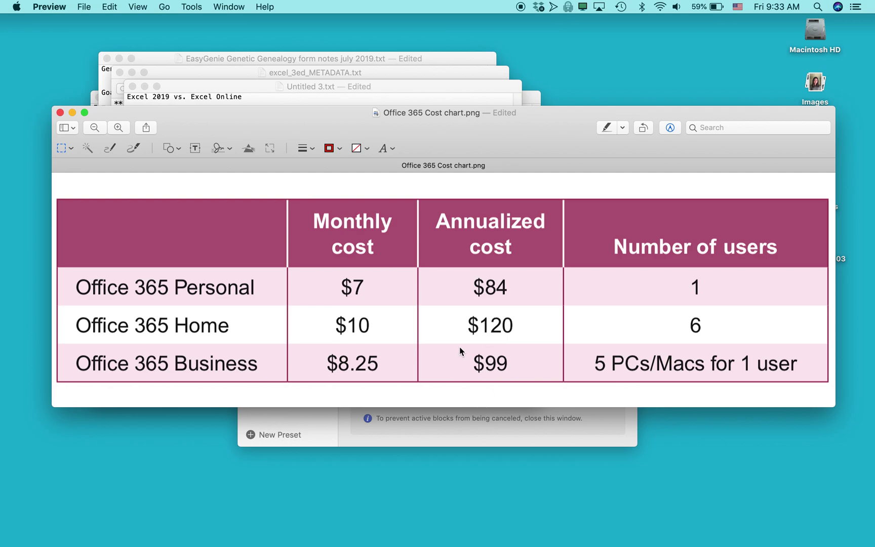
key("super+Tab")
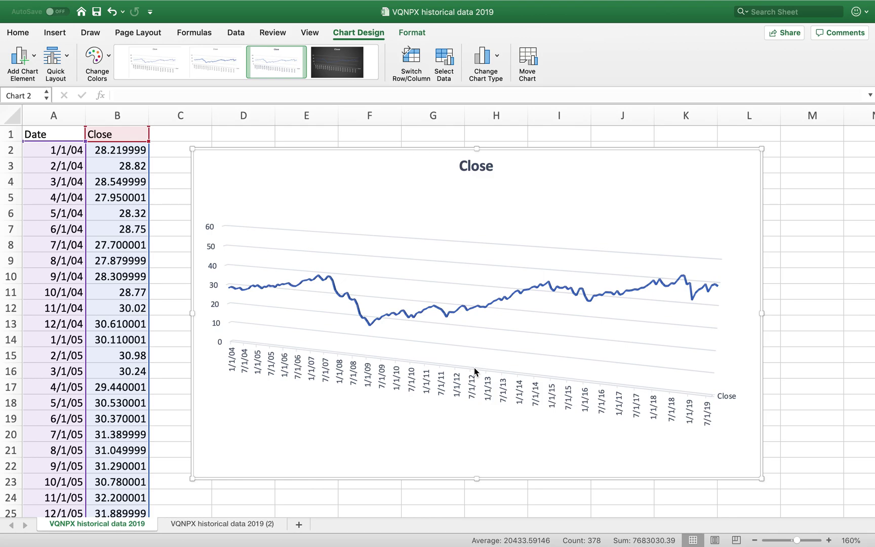
- Scroll over the red area chart in Google Sheets, then return to the Excel workbook
key("super+Tab")
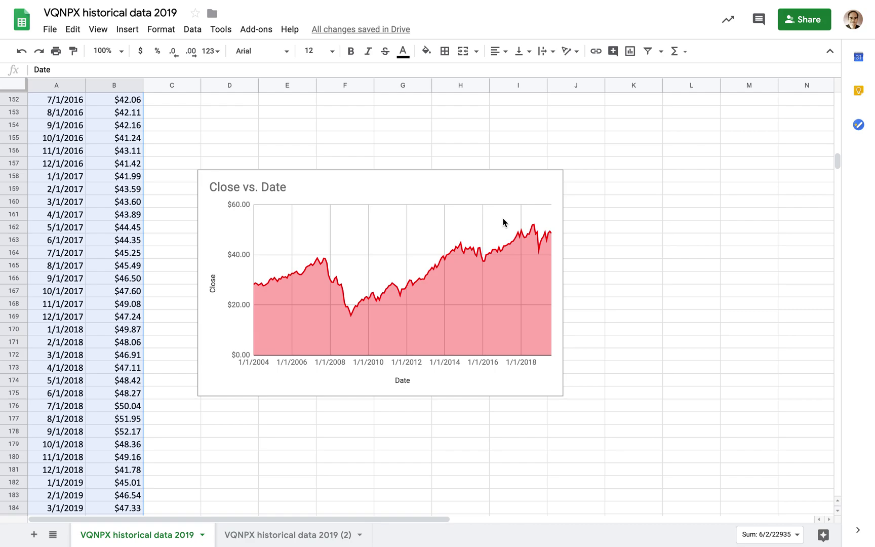
scroll(506, 151, "up", 8)
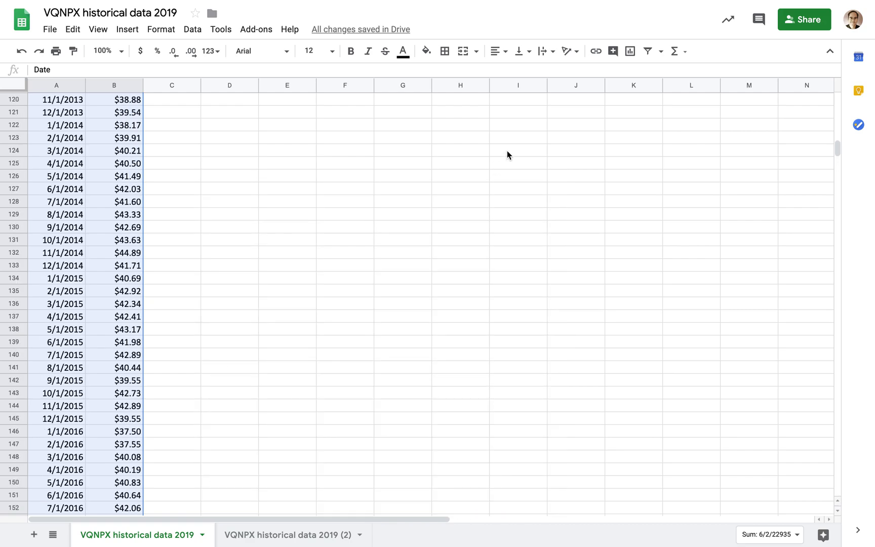
scroll(506, 151, "down", 11)
scroll(508, 155, "up", 1)
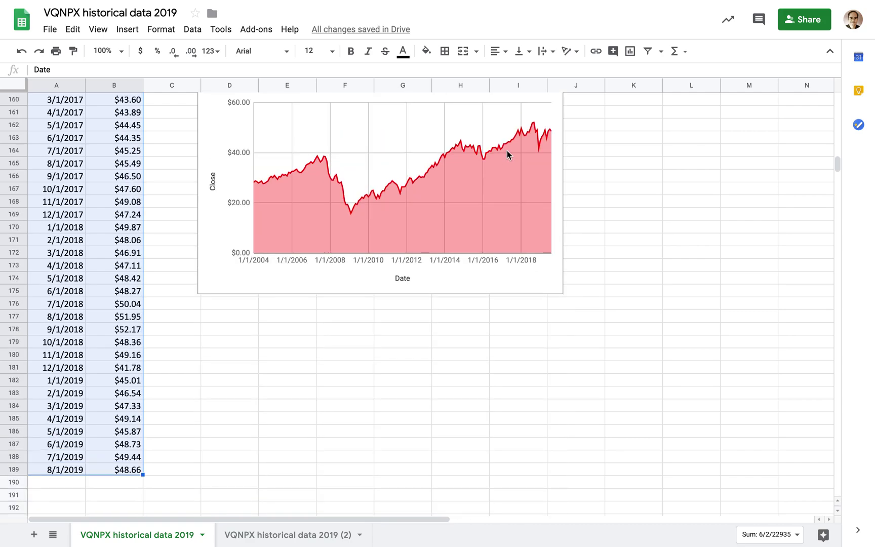
key("super+Tab")
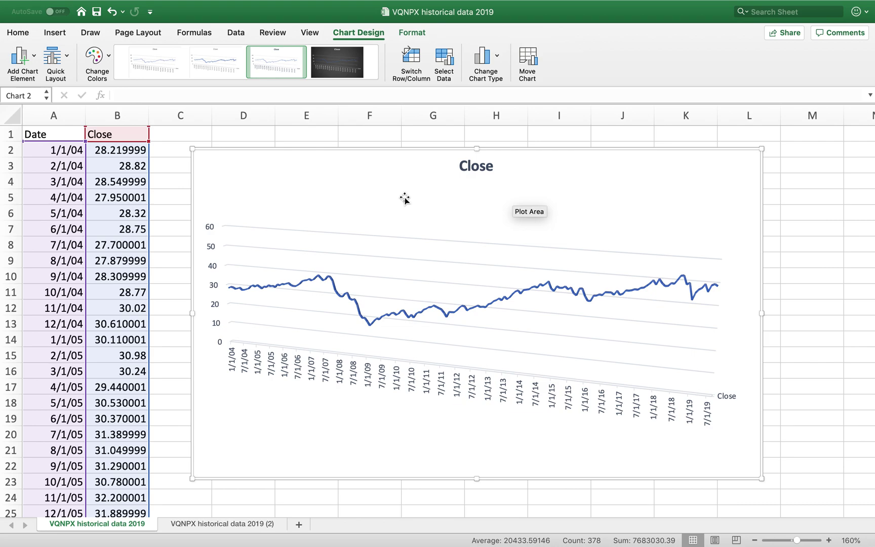
- Show the View ribbon, then the Data ribbon with sort, filter and remove-duplicates tools
key("super+Tab")
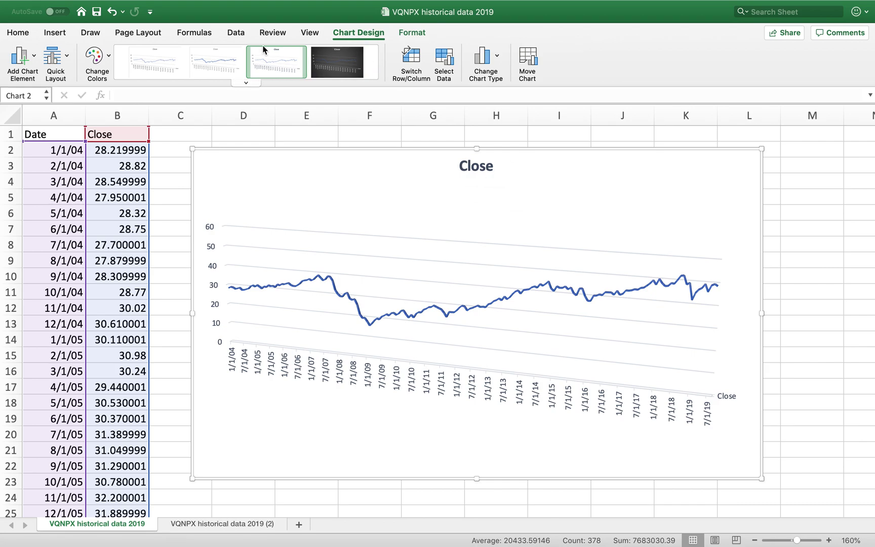
left_click(310, 32)
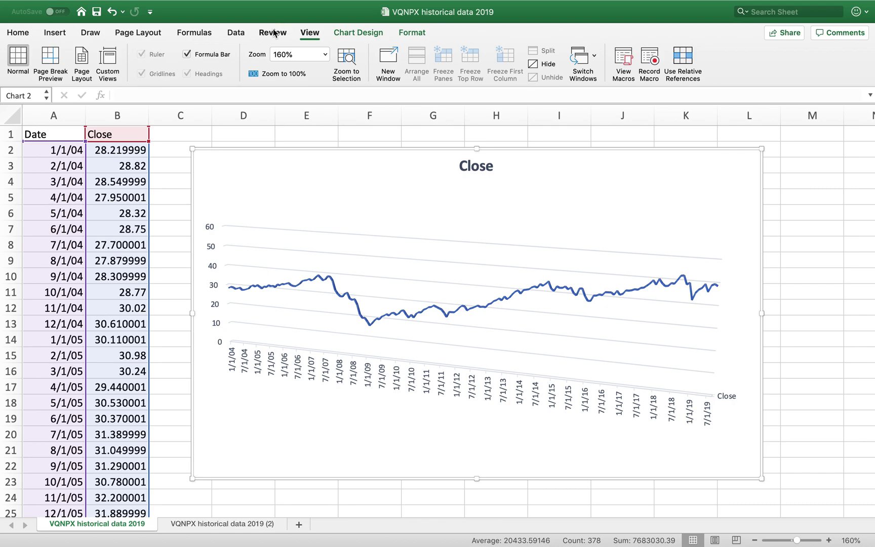
left_click(236, 33)
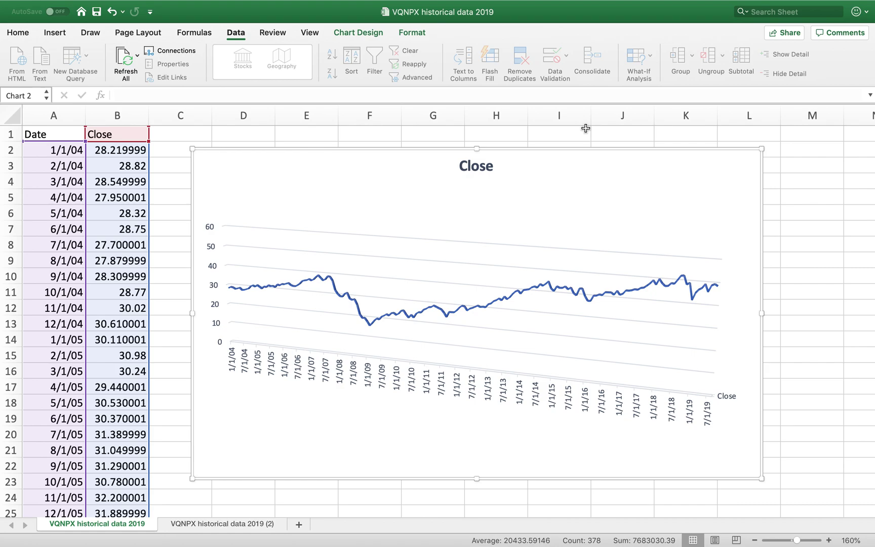
- Bring Firefox forward on the 'Excel for Dummies Alternative' tab showing excel.in30minutes.com
key("super+Tab")
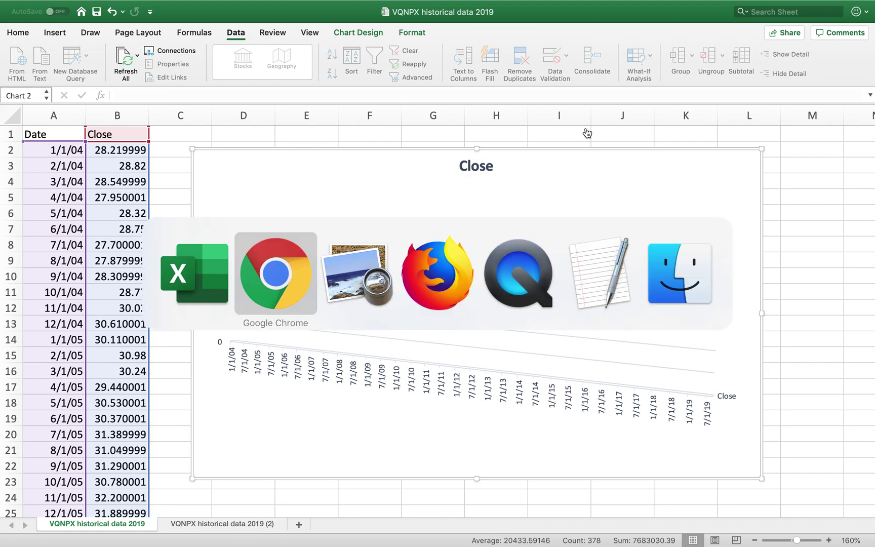
key("super+Tab")
key("super+Tab")
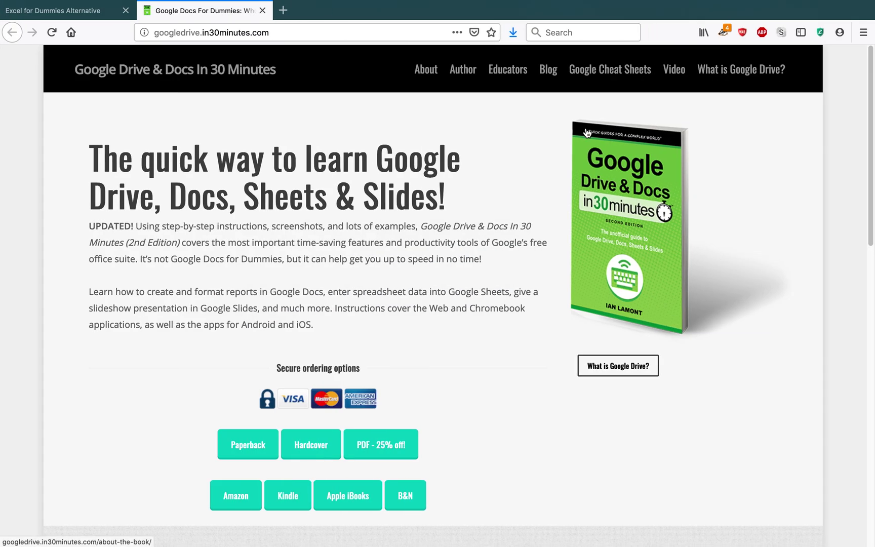
left_click(60, 14)
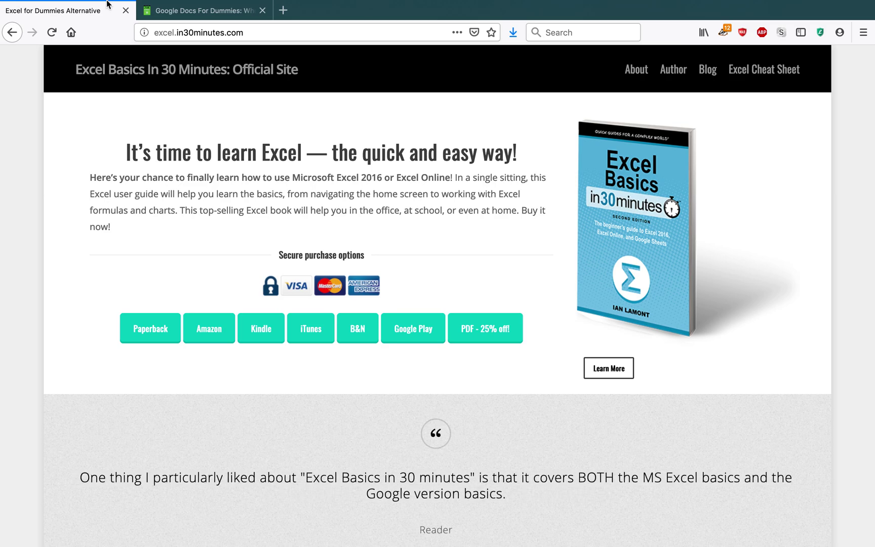
mouse_move(860, 148)
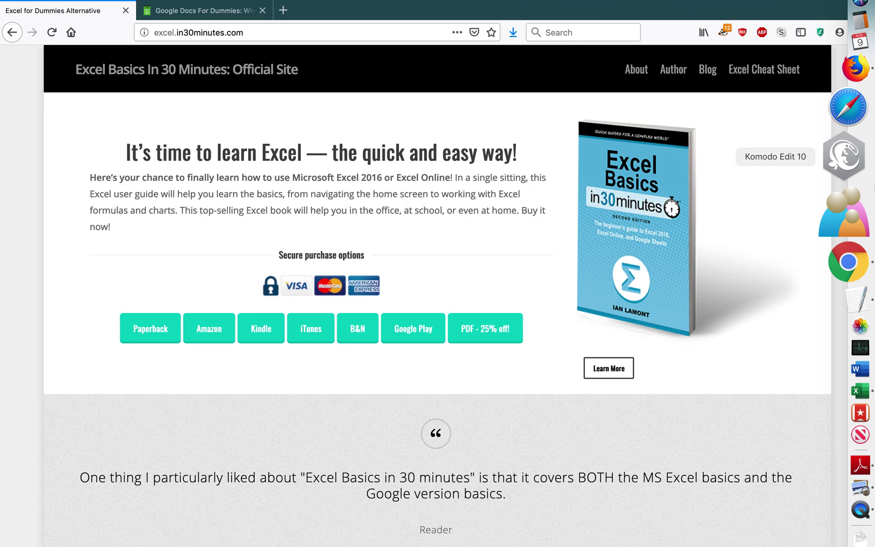